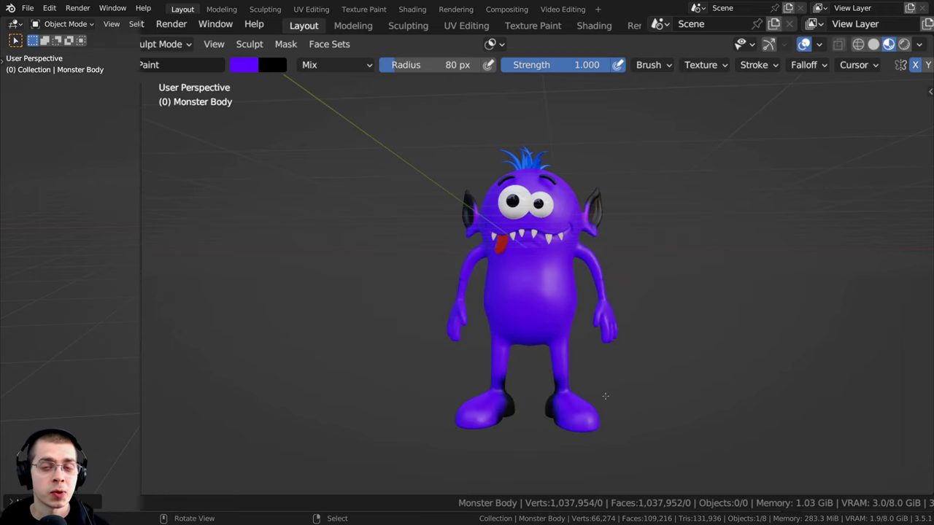
Paint a pink oval belly patch on the purple monster's front with a 30 px brush at strength 1.000
mouse_move(685, 212)
middle_down()
mouse_move(587, 233)
mouse_move(496, 230)
middle_up()
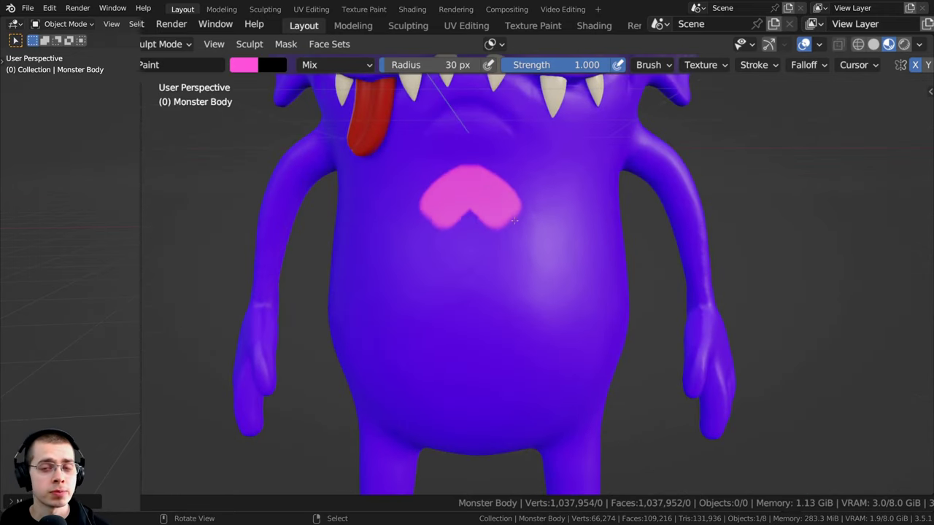
drag(423, 191, 471, 287)
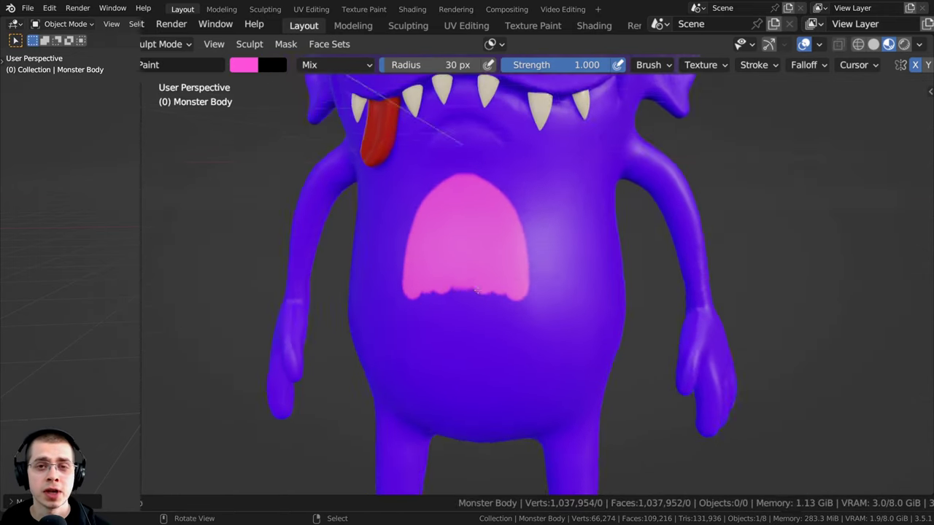
middle_drag(467, 156, 457, 123)
drag(457, 123, 365, 219)
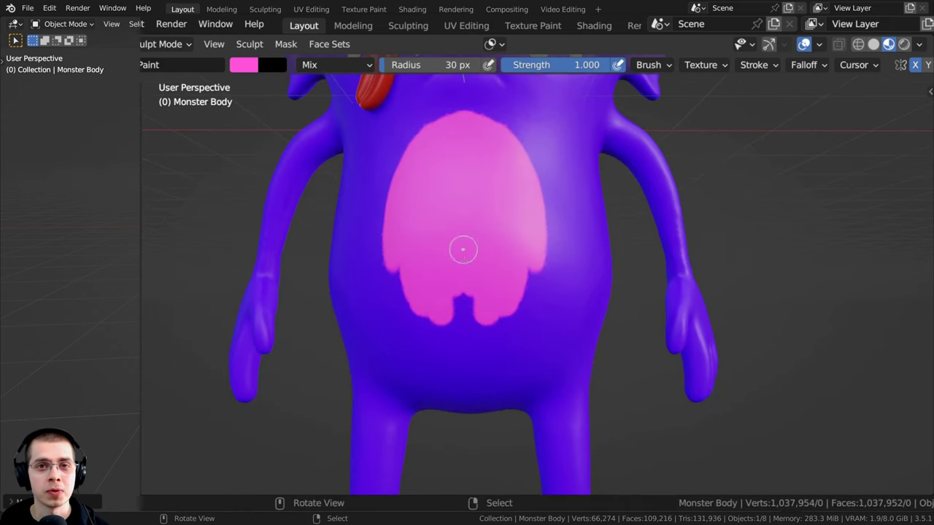
mouse_move(478, 337)
mouse_down()
mouse_move(446, 336)
mouse_move(409, 299)
mouse_up()
middle_drag(372, 232, 394, 229)
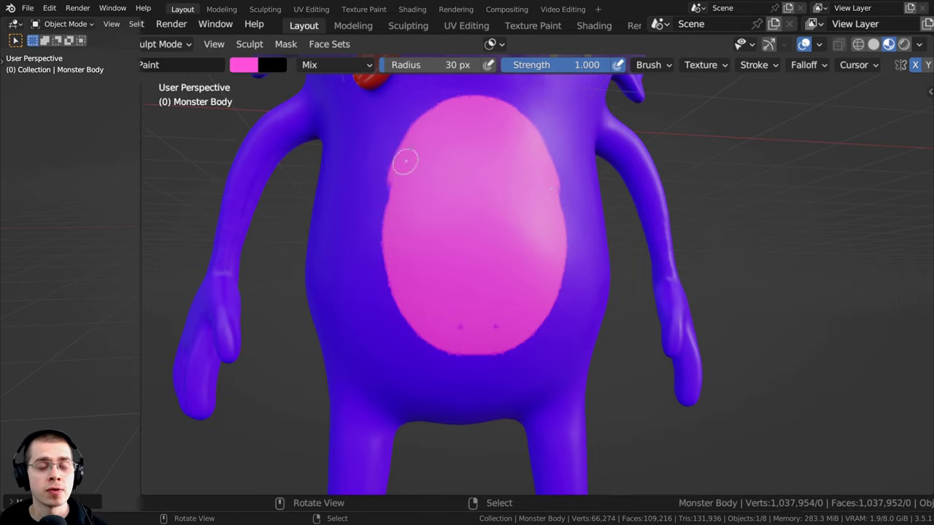
scroll(403, 213, up, 2)
click(437, 232)
scroll(437, 231, down, 2)
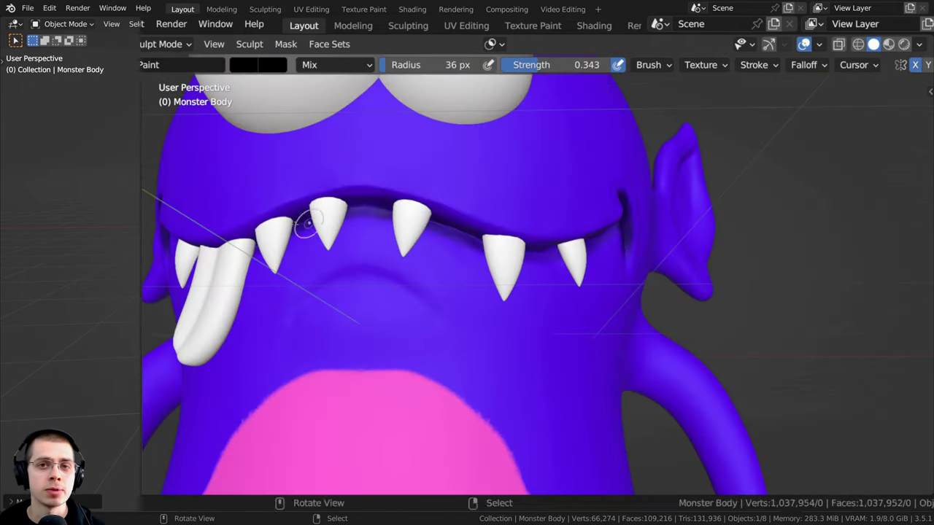
Shade the monster's mouth corners and the crease under the mouth in black with a 36 px brush at strength 0.343
middle_drag(488, 222, 404, 223)
scroll(404, 223, down, 4)
middle_drag(481, 226, 415, 226)
scroll(496, 204, up, 5)
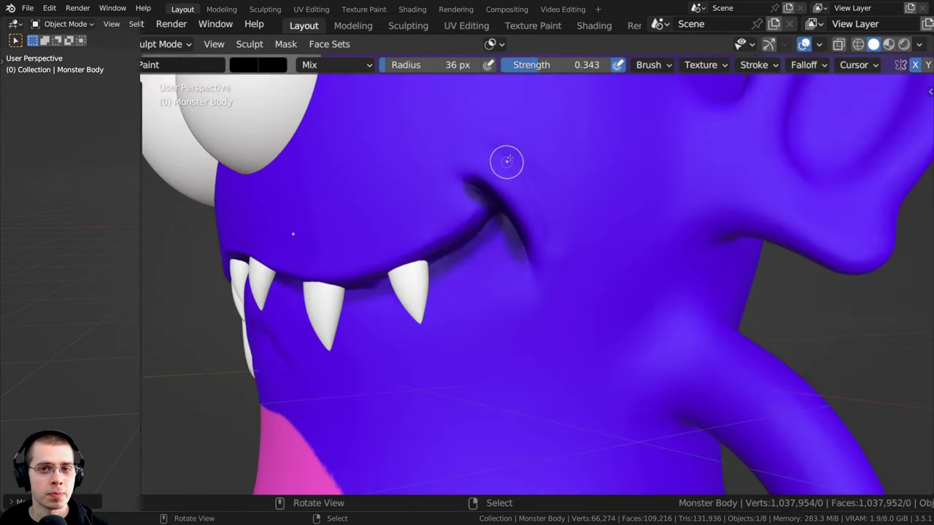
drag(506, 161, 567, 219)
scroll(576, 277, down, 2)
middle_drag(577, 277, 678, 286)
middle_drag(371, 265, 399, 261)
mouse_move(387, 257)
mouse_down()
mouse_move(430, 271)
mouse_move(367, 270)
mouse_up()
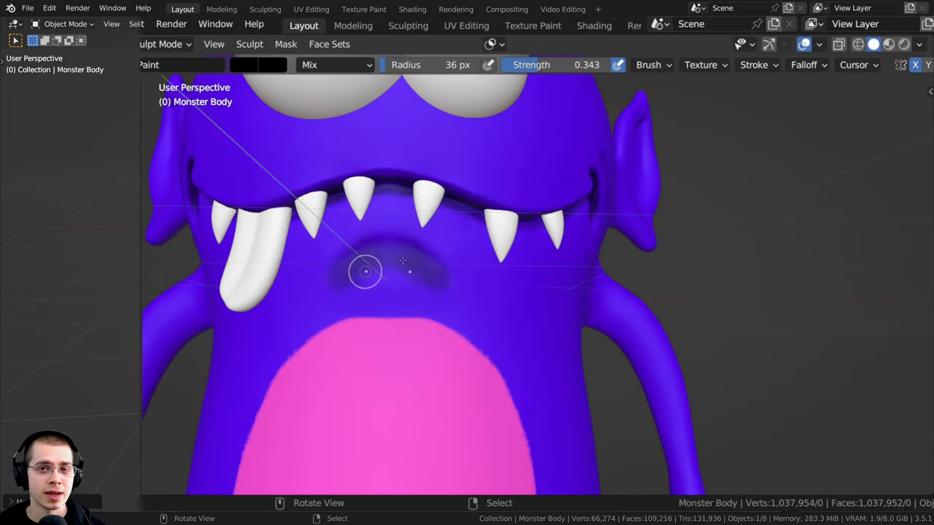
scroll(401, 285, up, 2)
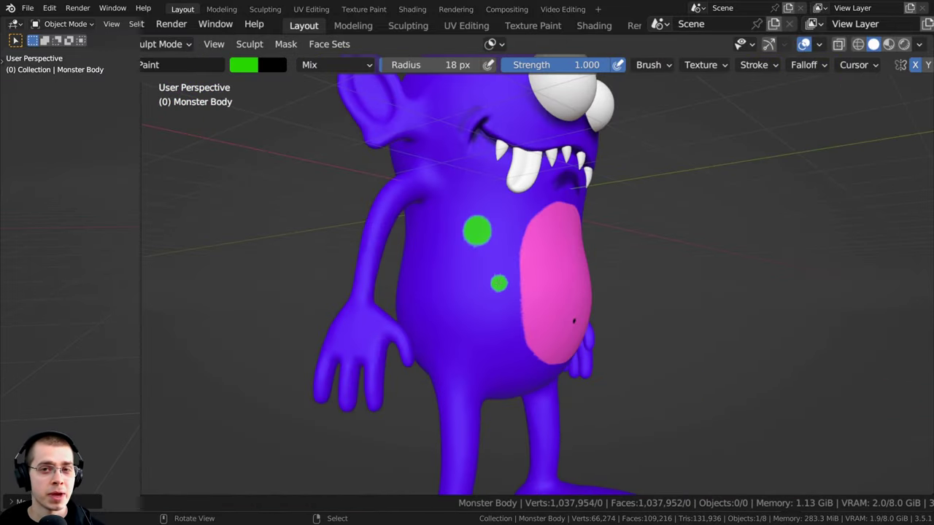
Paint round green spots of varied sizes over the monster's body at strength 1.000
scroll(469, 296, up, 2)
scroll(442, 317, down, 3)
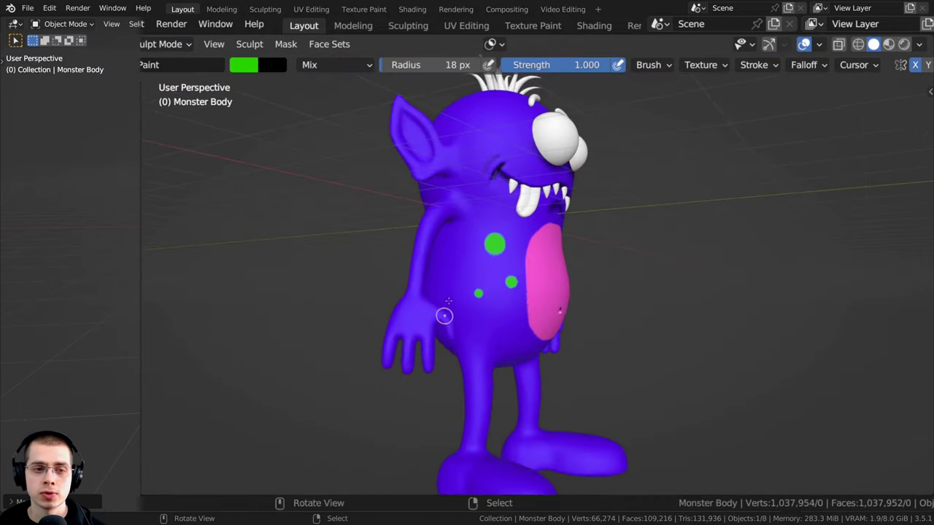
middle_drag(442, 316, 496, 306)
scroll(496, 307, up, 4)
scroll(508, 275, down, 4)
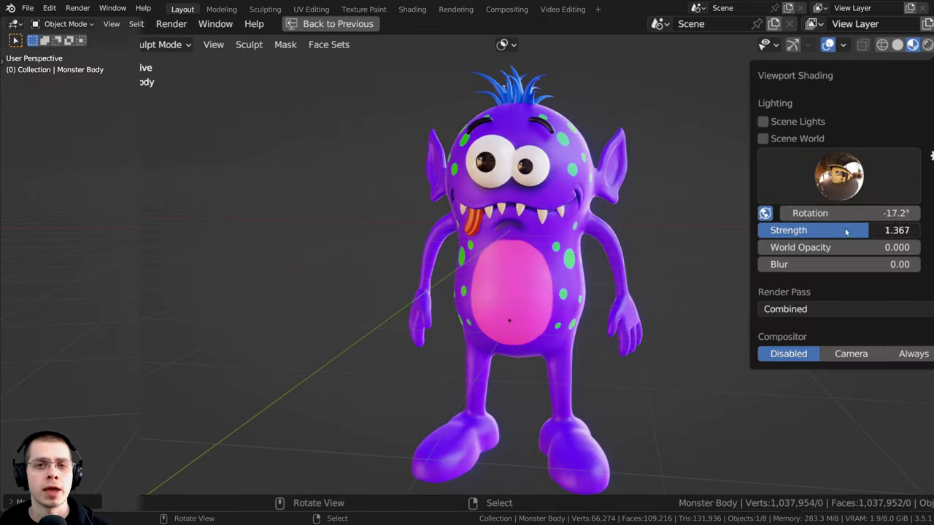
Adjust the rotation of the viewport's environment lighting and view the painted monster from another side
mouse_move(846, 213)
mouse_down()
mouse_move(595, 189)
mouse_move(402, 188)
mouse_move(410, 189)
mouse_up()
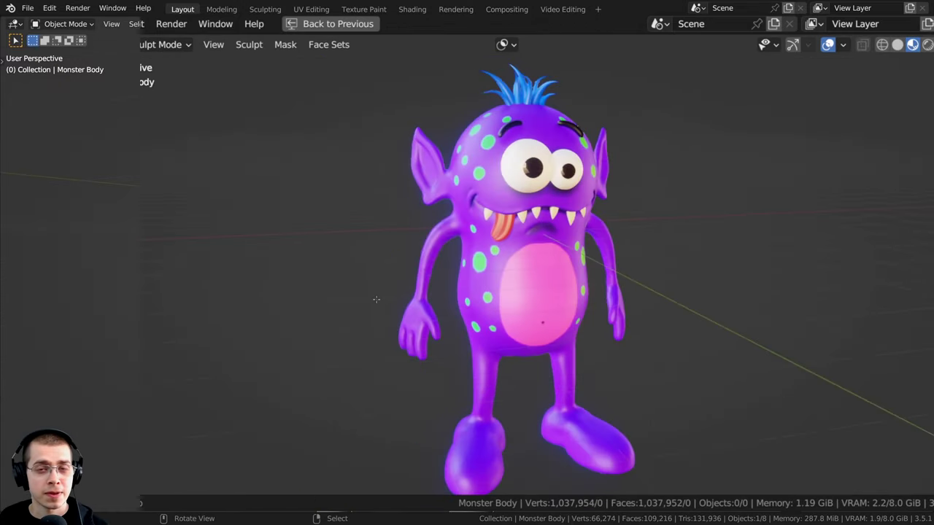
mouse_move(376, 299)
middle_down()
mouse_move(353, 257)
mouse_move(248, 255)
middle_up()
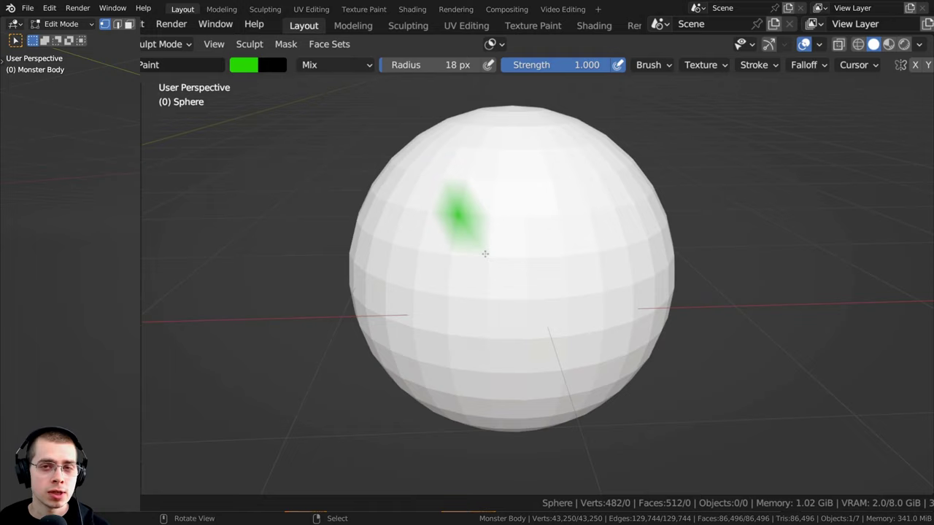
Paint a large green area on the low-poly sphere with an 18 px brush at strength 1.000
drag(485, 253, 536, 259)
scroll(503, 267, down, 2)
drag(467, 278, 442, 296)
middle_drag(442, 296, 408, 284)
scroll(445, 292, down, 2)
mouse_move(438, 234)
mouse_down()
mouse_move(503, 274)
mouse_move(511, 314)
mouse_move(501, 328)
mouse_up()
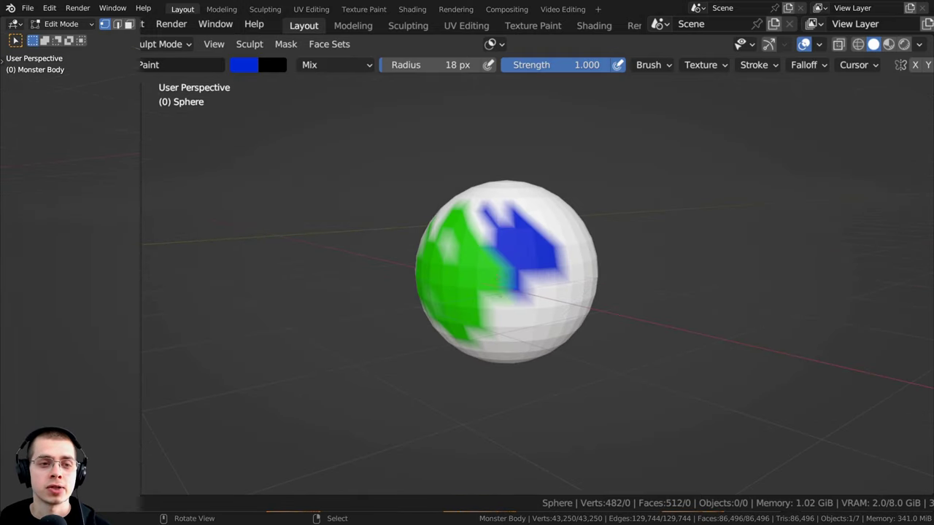
Paint a blue patch beside the green area on the sphere and switch the sphere to Edit Mode
drag(510, 219, 481, 292)
mouse_move(481, 292)
middle_down()
mouse_move(434, 312)
mouse_move(438, 252)
mouse_move(439, 278)
mouse_move(348, 245)
mouse_move(379, 241)
middle_up()
scroll(434, 312, up, 2)
click(168, 44)
click(162, 79)
scroll(452, 252, up, 1)
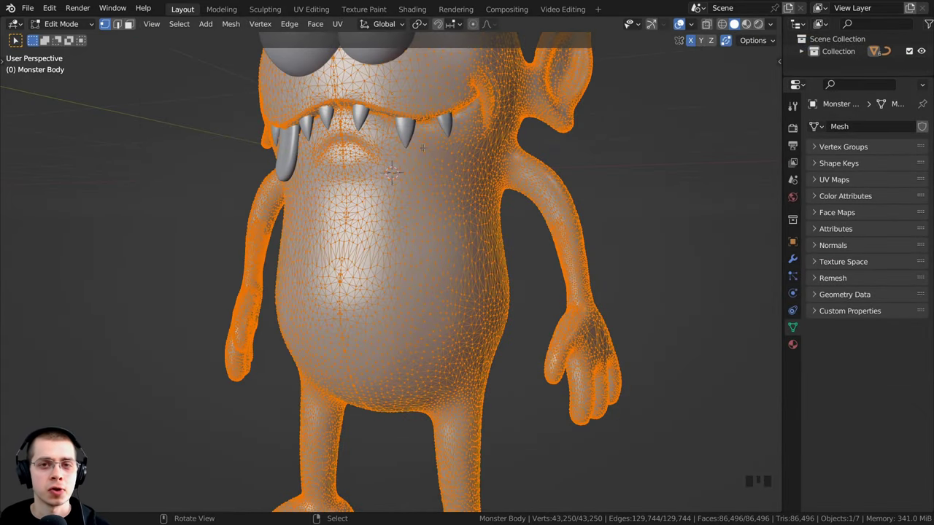
Examine the density of the vertices across the monster body's mesh in Edit Mode
middle_drag(416, 162, 523, 323)
scroll(416, 207, up, 2)
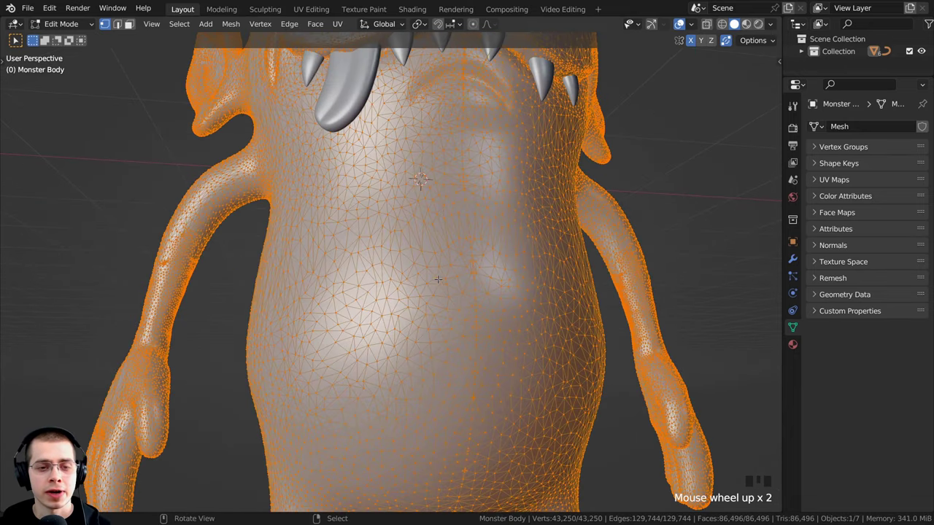
scroll(437, 280, down, 1)
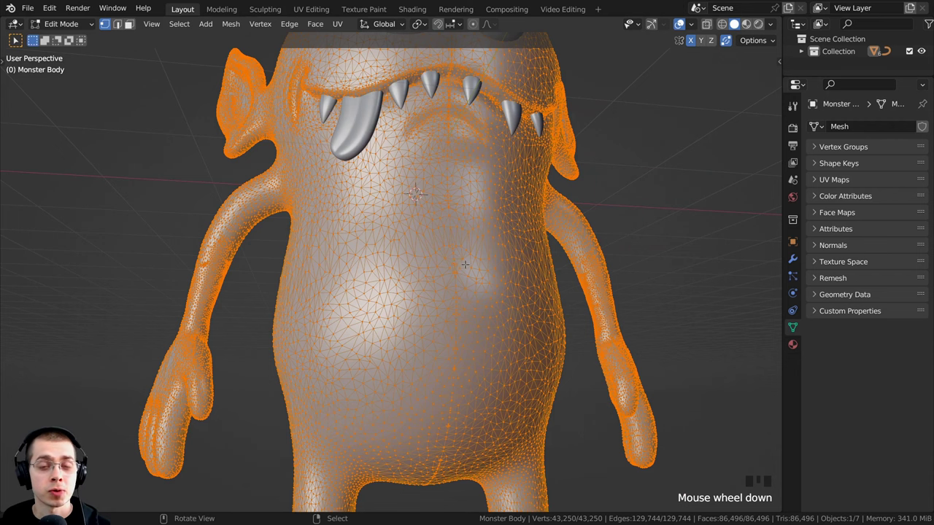
shift+middle_drag(456, 293, 467, 277)
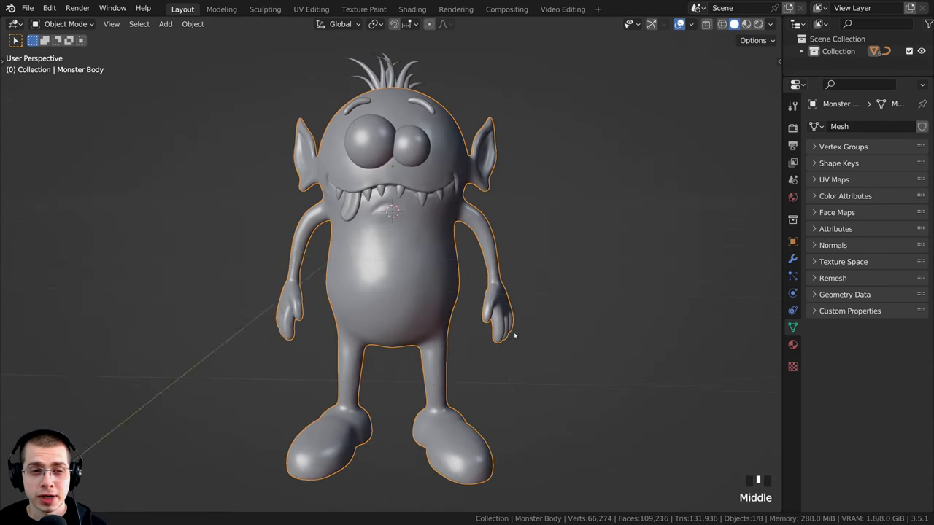
Select all of the monster's objects and clear the selection
middle_drag(521, 332, 482, 336)
middle_drag(410, 393, 526, 296)
key(a)
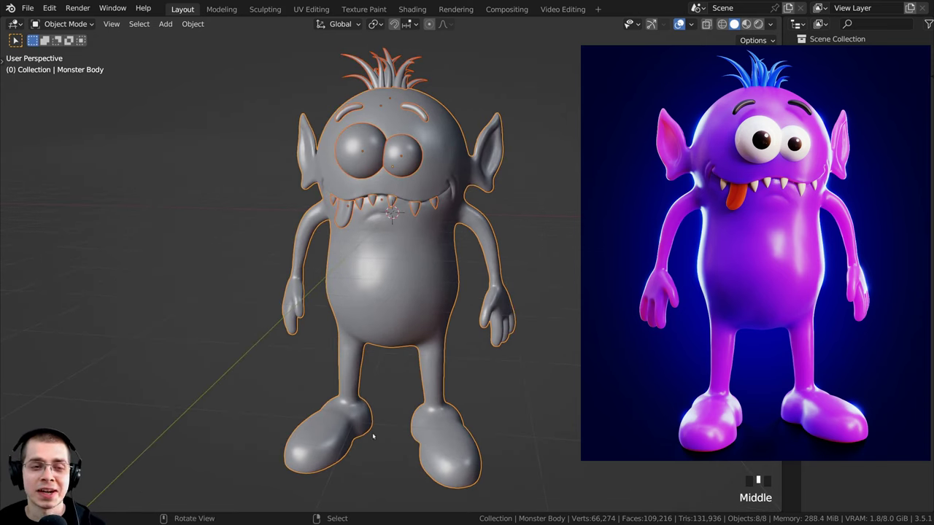
key(a)
key(a)
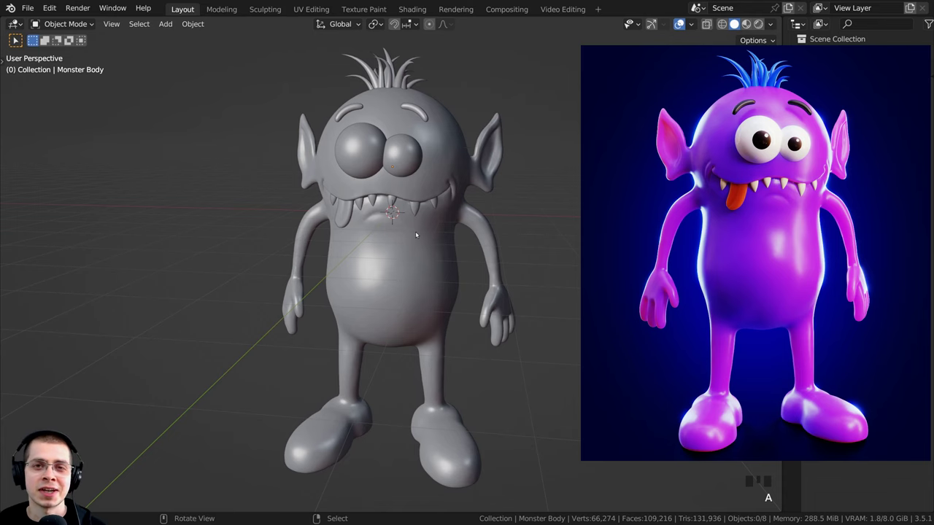
Select the monster's body object and switch it to Sculpt Mode
middle_drag(452, 232, 481, 222)
click(477, 217)
key(g)
key(Escape)
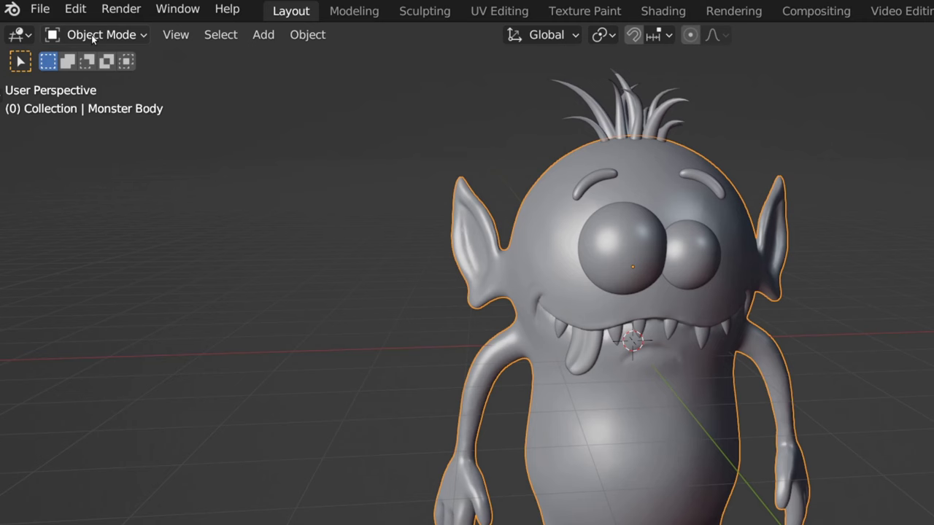
click(60, 24)
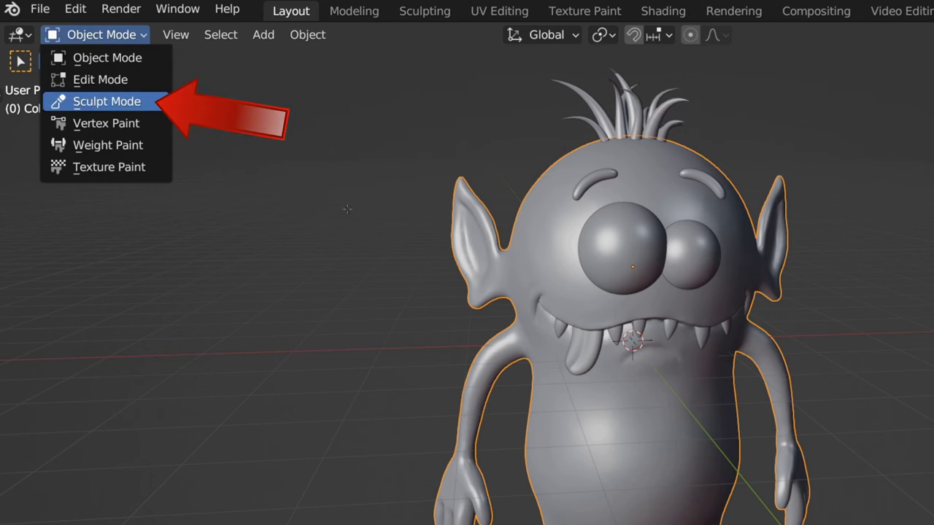
click(107, 101)
Display the sculpting tools in two columns and activate the Paint brush
key(t)
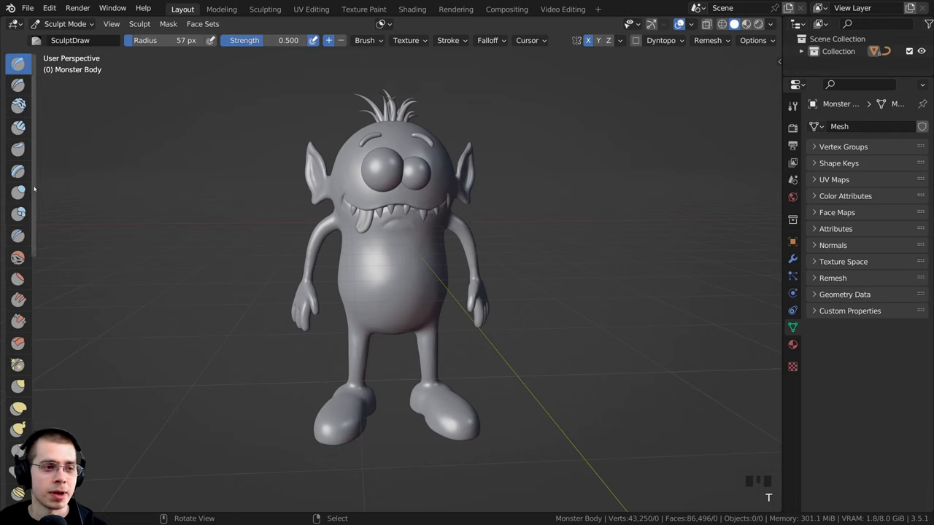
mouse_move(32, 182)
mouse_down()
mouse_move(69, 188)
mouse_move(58, 183)
mouse_up()
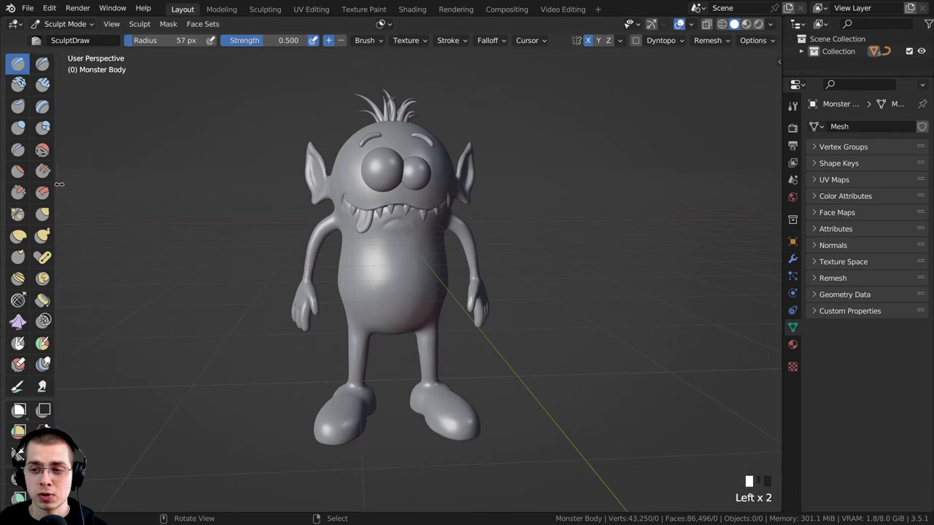
scroll(53, 190, down, 14)
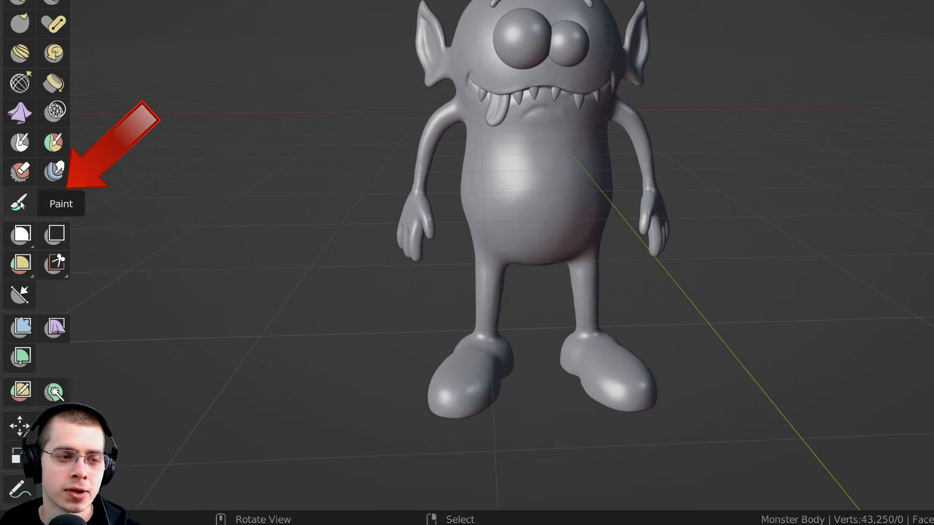
click(20, 204)
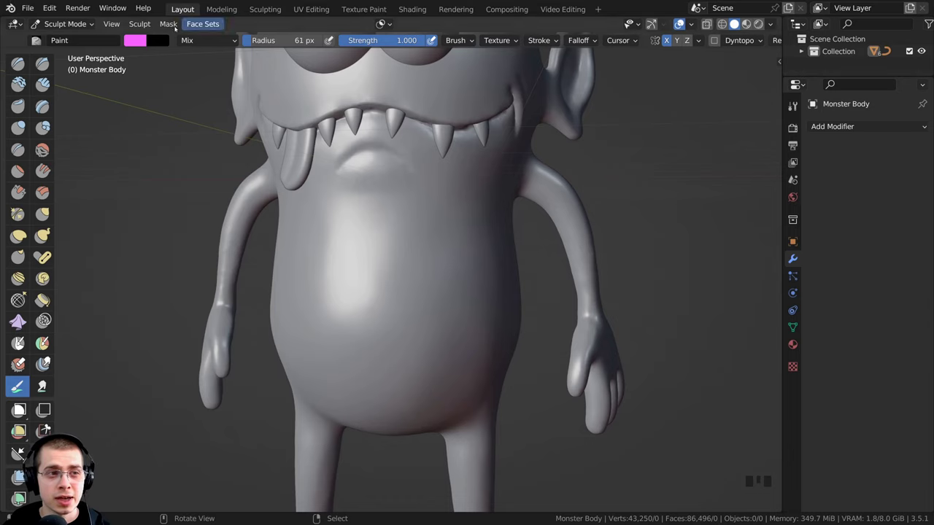
Set the Paint brush to a saturated violet with a 212 px radius, keeping strength at 1.0
click(138, 44)
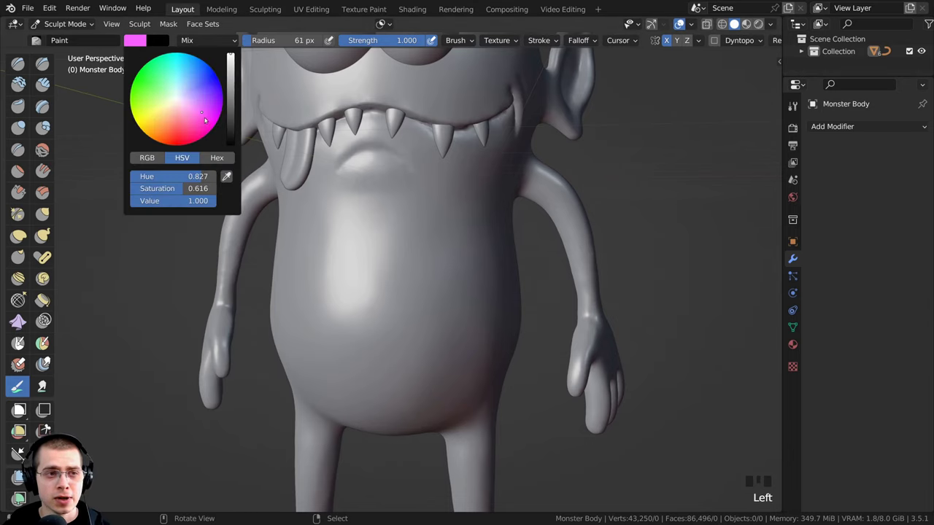
drag(206, 103, 224, 101)
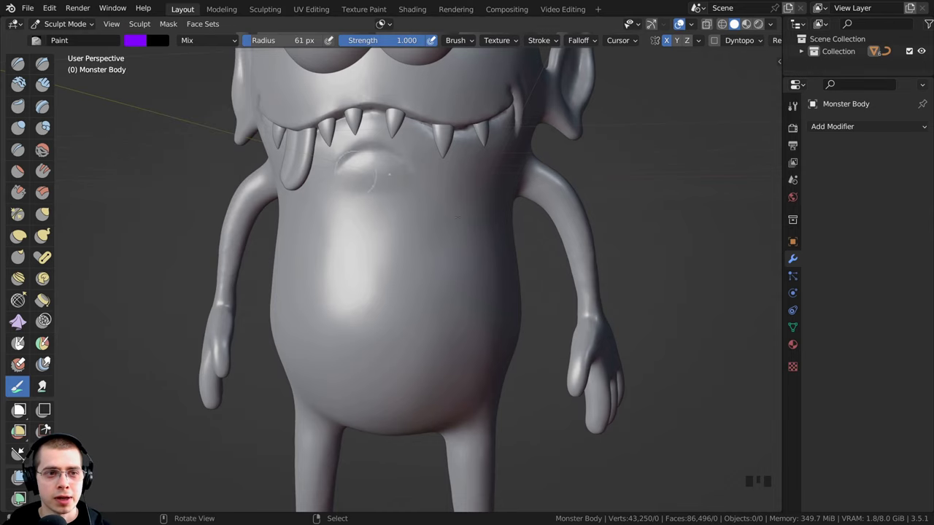
middle_drag(412, 208, 396, 194)
drag(275, 42, 282, 42)
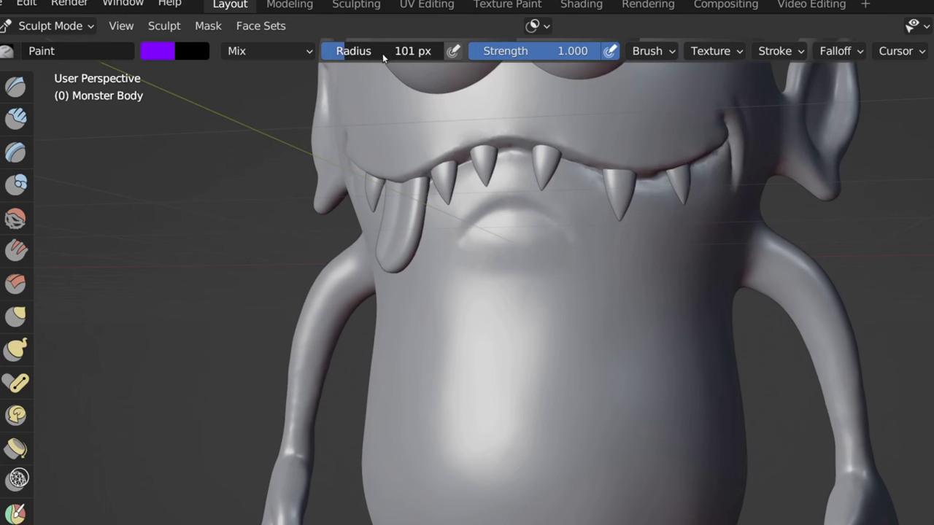
drag(396, 61, 395, 61)
click(566, 49)
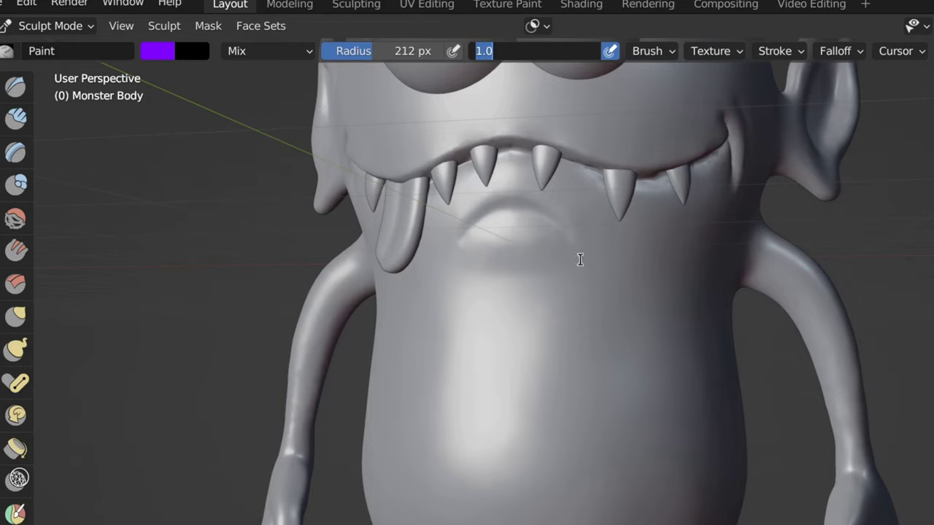
click(582, 319)
Cover the monster's entire body, including head, ears, arms, legs and feet, with the violet paint
drag(365, 227, 479, 292)
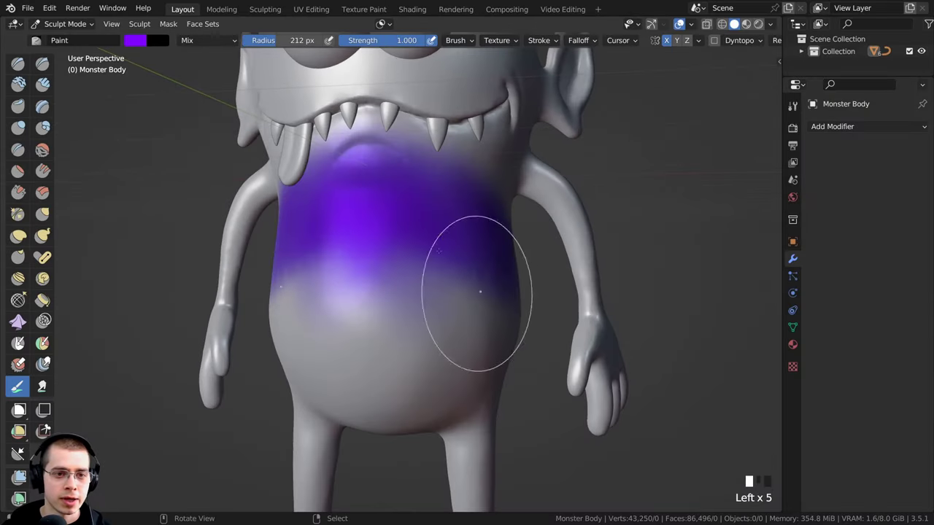
ctrl+middle_drag(443, 210, 412, 286)
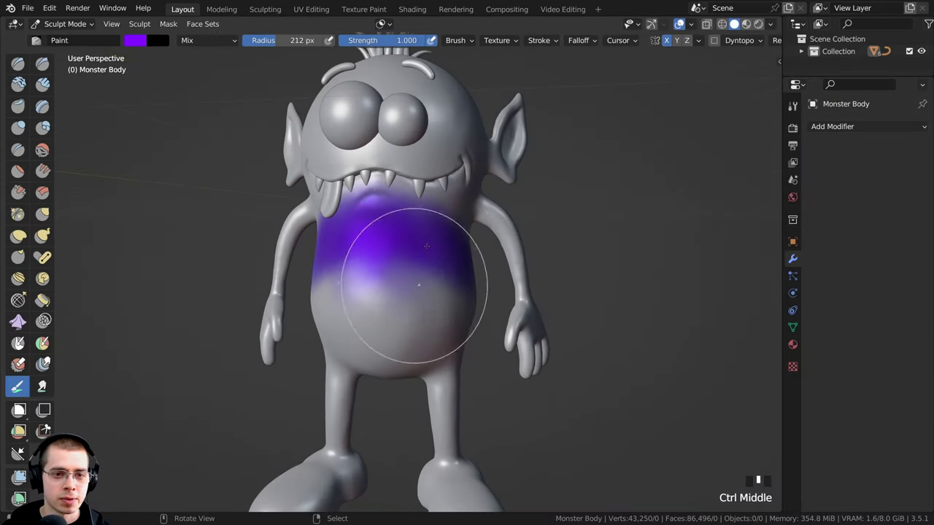
drag(413, 285, 365, 328)
drag(439, 283, 318, 245)
middle_drag(318, 245, 218, 234)
mouse_move(291, 292)
mouse_down()
mouse_move(365, 277)
mouse_move(287, 161)
mouse_up()
middle_drag(288, 160, 350, 219)
mouse_move(350, 219)
mouse_down()
mouse_move(408, 219)
mouse_move(393, 139)
mouse_up()
middle_drag(394, 219, 535, 157)
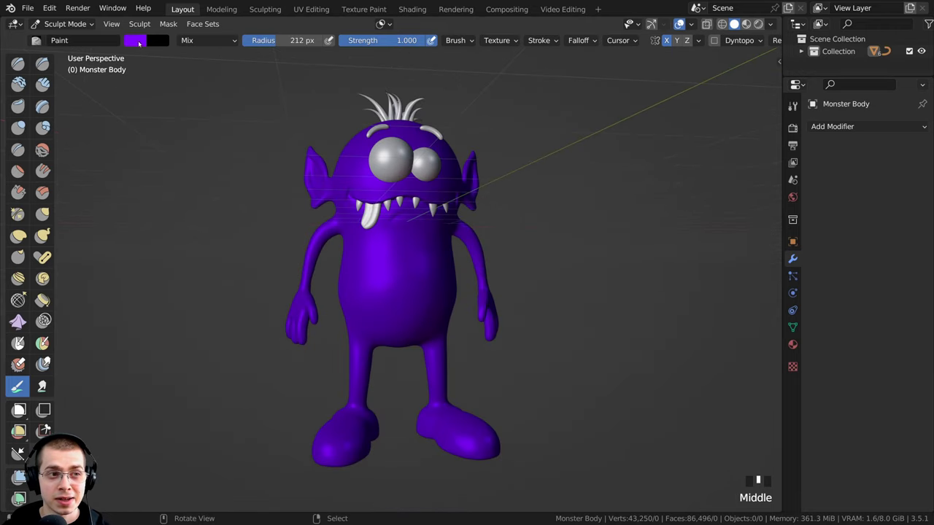
Change the Paint brush colour to a bright pink
click(139, 43)
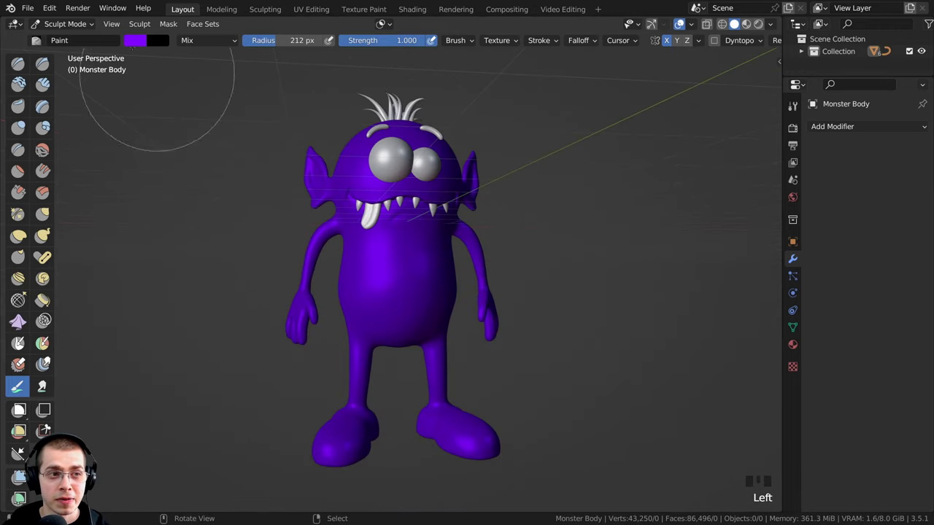
click(139, 43)
click(202, 117)
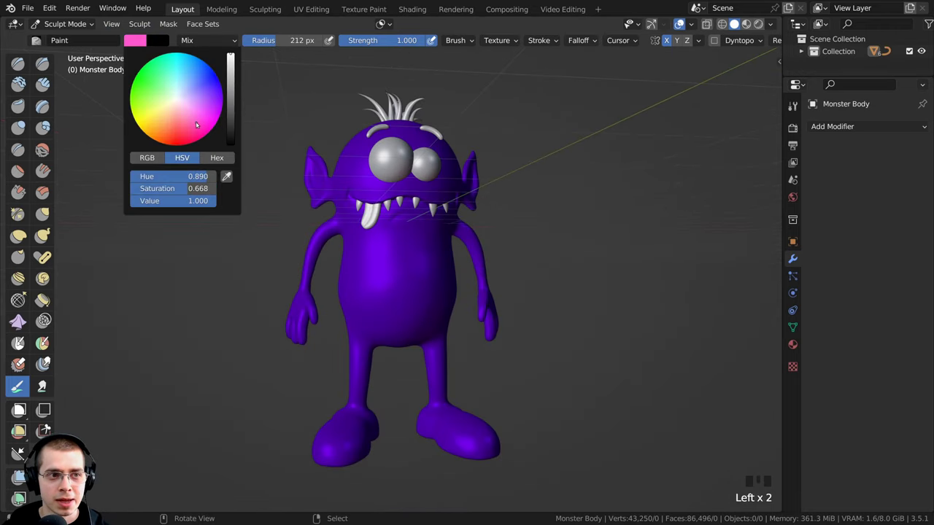
drag(193, 125, 193, 124)
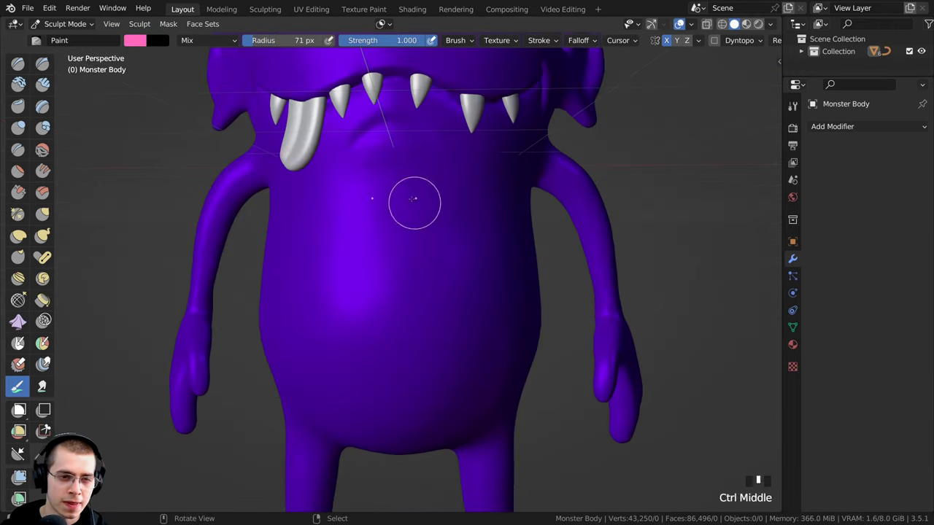
Paint a large pink patch on the front of the monster's belly with the 71 px Paint brush
click(416, 201)
click(420, 198)
click(402, 207)
click(402, 207)
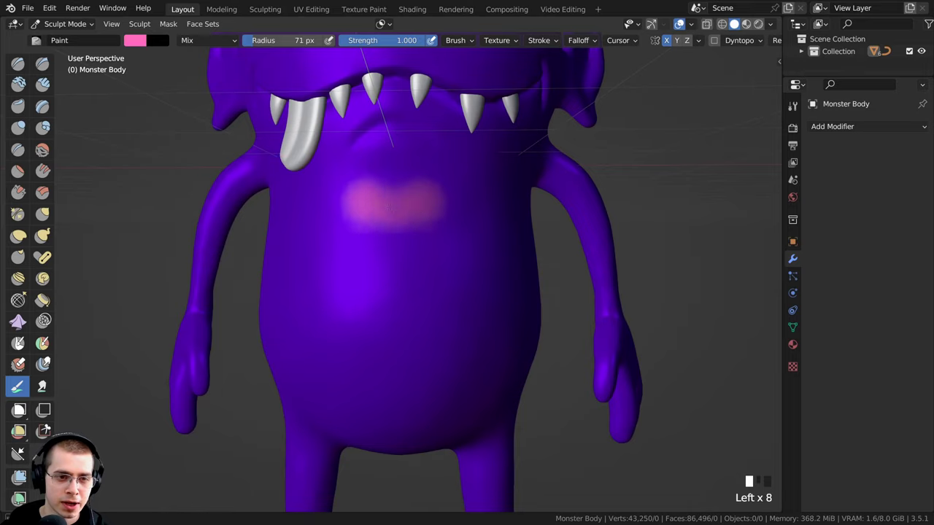
click(390, 200)
click(412, 204)
click(414, 213)
drag(435, 220, 438, 225)
drag(439, 223, 441, 229)
drag(443, 226, 446, 255)
drag(435, 258, 415, 251)
mouse_move(410, 242)
mouse_down()
mouse_move(399, 257)
mouse_move(415, 267)
mouse_up()
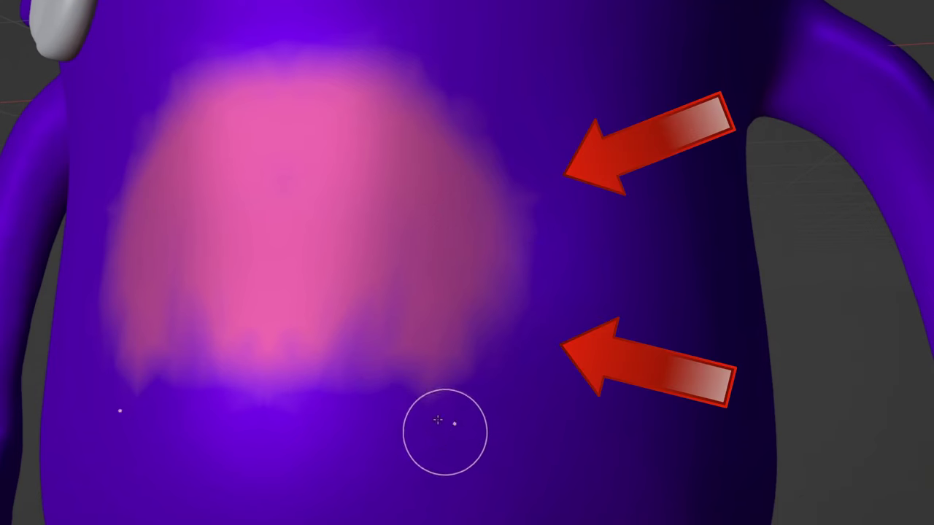
drag(305, 371, 367, 357)
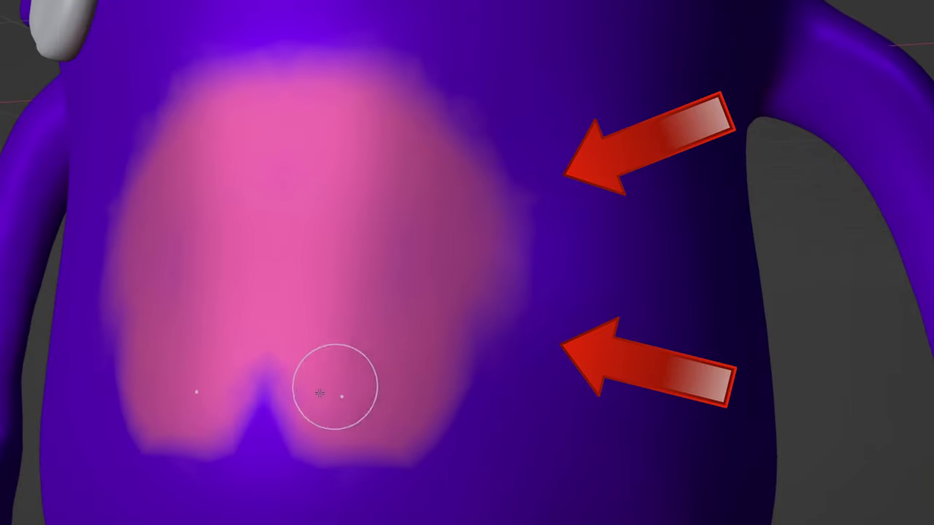
middle_drag(381, 405, 452, 364)
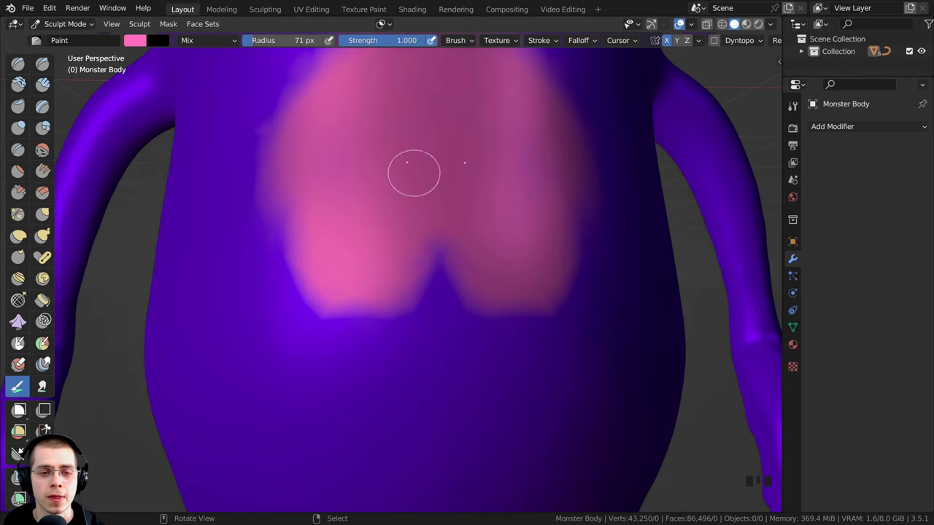
Examine the body's vertex density around the pink patch in Edit Mode and return to Sculpt Mode
key(z)
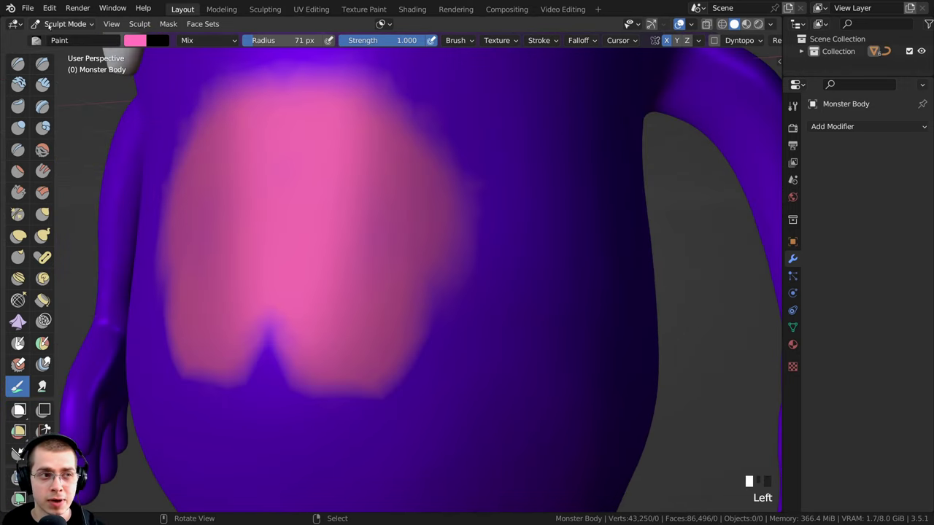
click(48, 24)
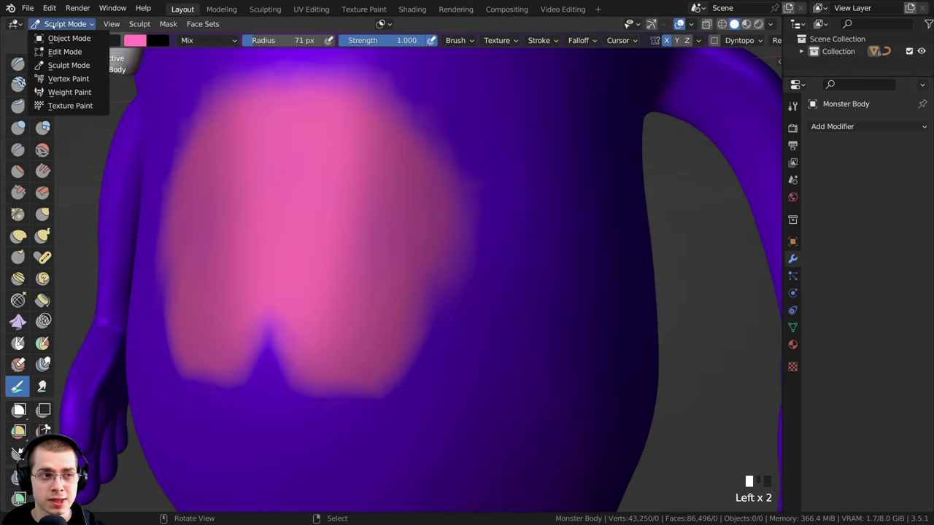
click(54, 52)
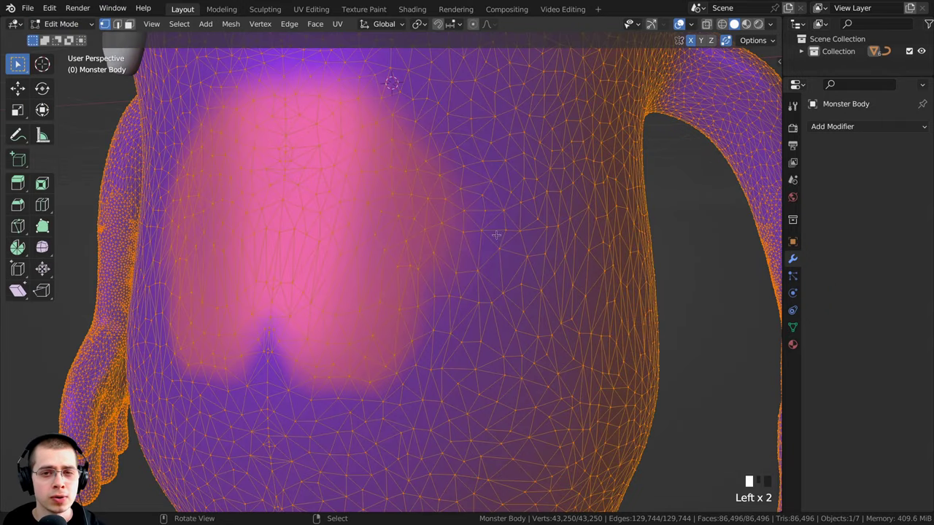
middle_drag(495, 235, 533, 233)
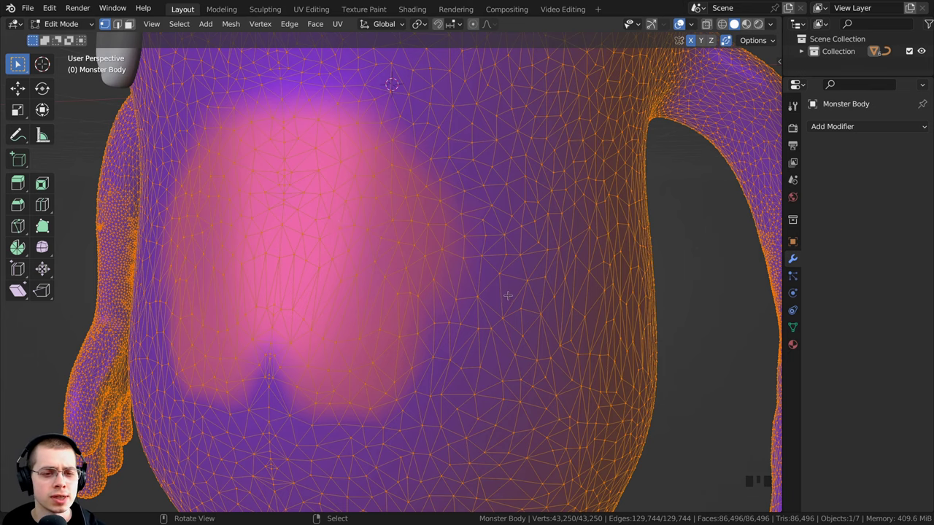
scroll(479, 250, down, 3)
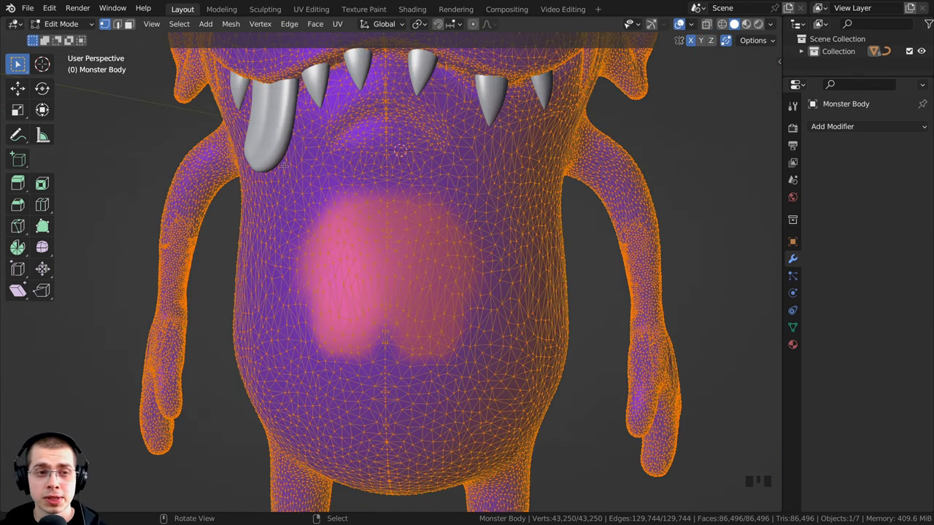
click(81, 24)
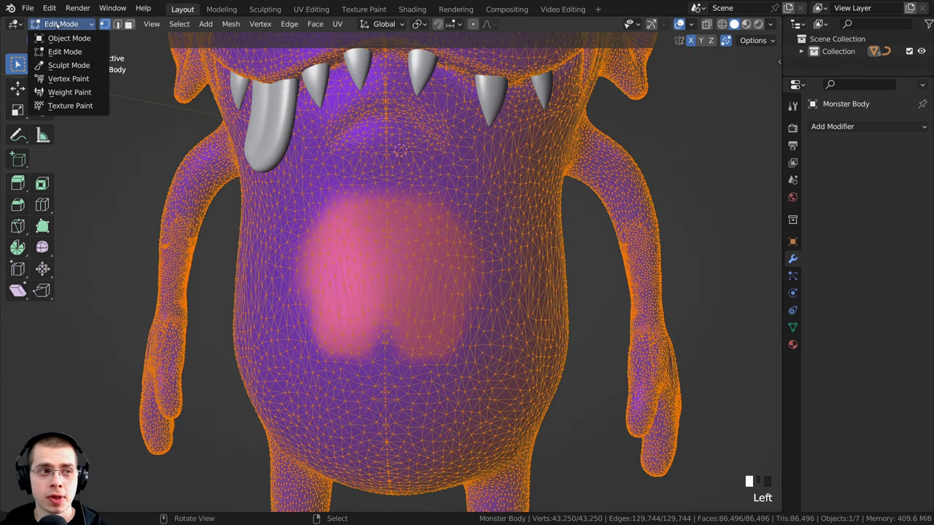
click(71, 65)
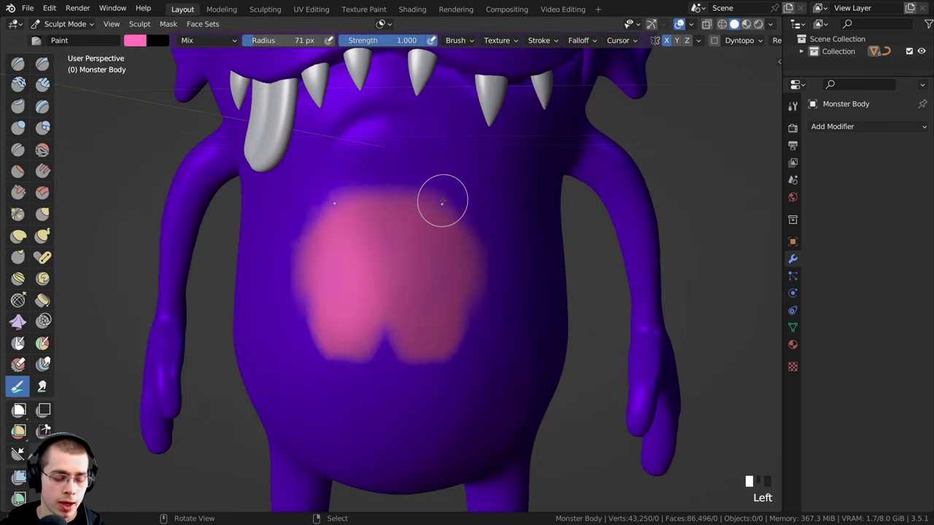
Voxel remesh the monster body with a voxel size of 0.0140 m
scroll(482, 201, down, 3)
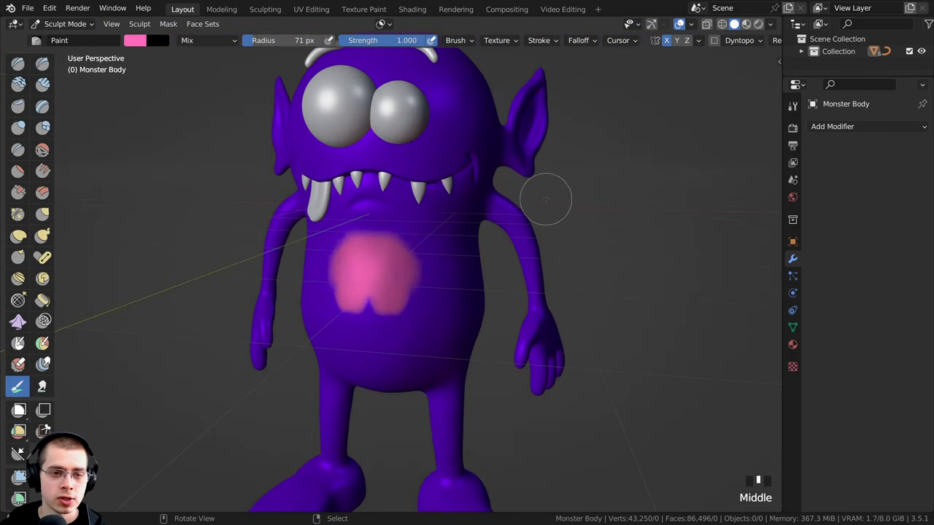
key(r)
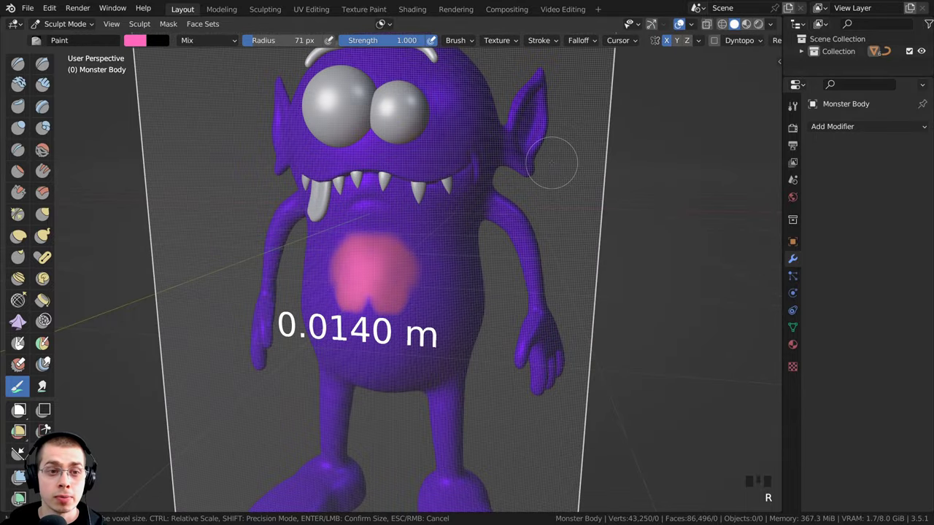
click(552, 161)
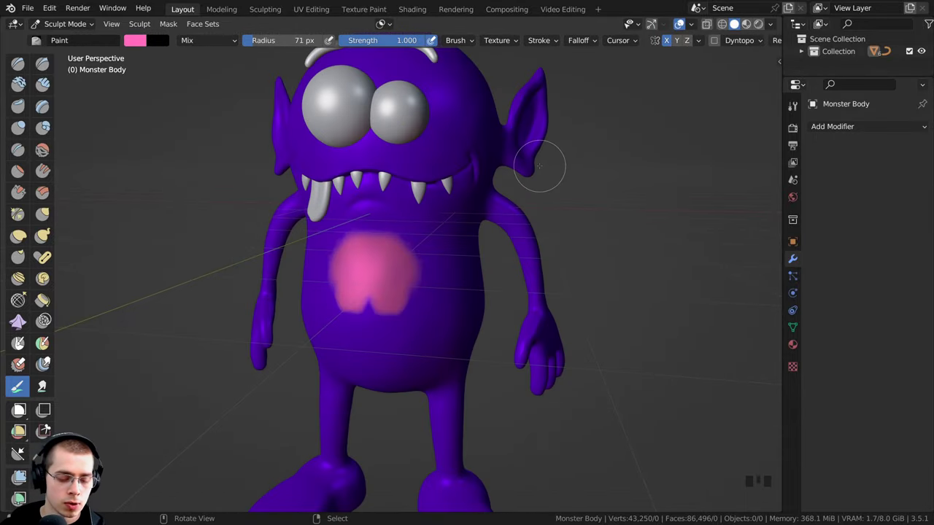
key(ctrl+r)
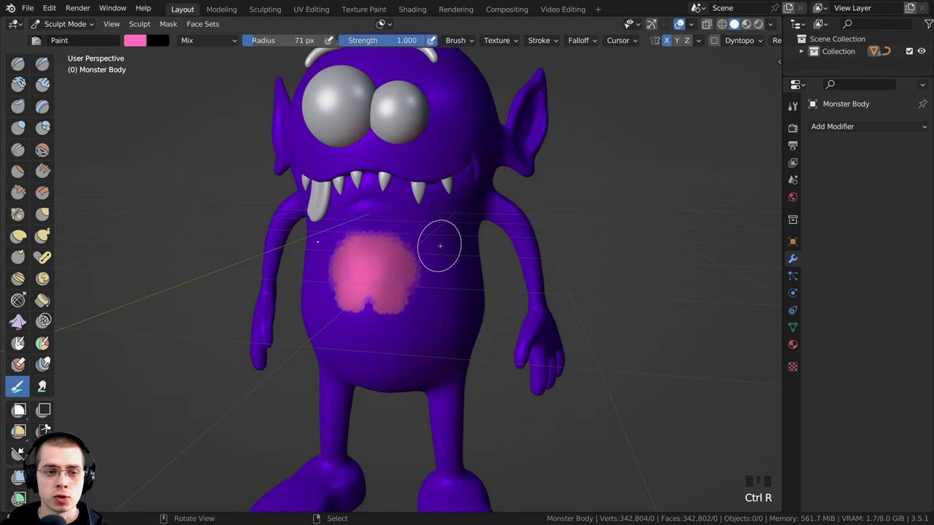
Repaint the side edges of the pink belly patch on the remeshed body with smooth pink strokes
scroll(441, 246, up, 5)
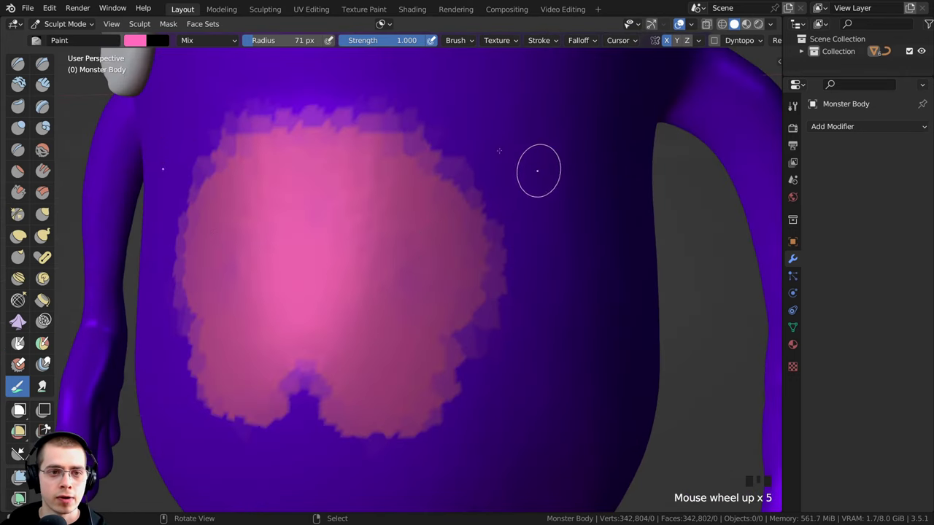
drag(470, 168, 461, 169)
drag(461, 170, 454, 166)
drag(454, 167, 416, 142)
mouse_move(423, 144)
mouse_down()
mouse_move(474, 183)
mouse_move(483, 223)
mouse_up()
drag(484, 222, 486, 266)
mouse_move(486, 266)
mouse_down()
mouse_move(470, 307)
mouse_move(482, 345)
mouse_move(467, 374)
mouse_up()
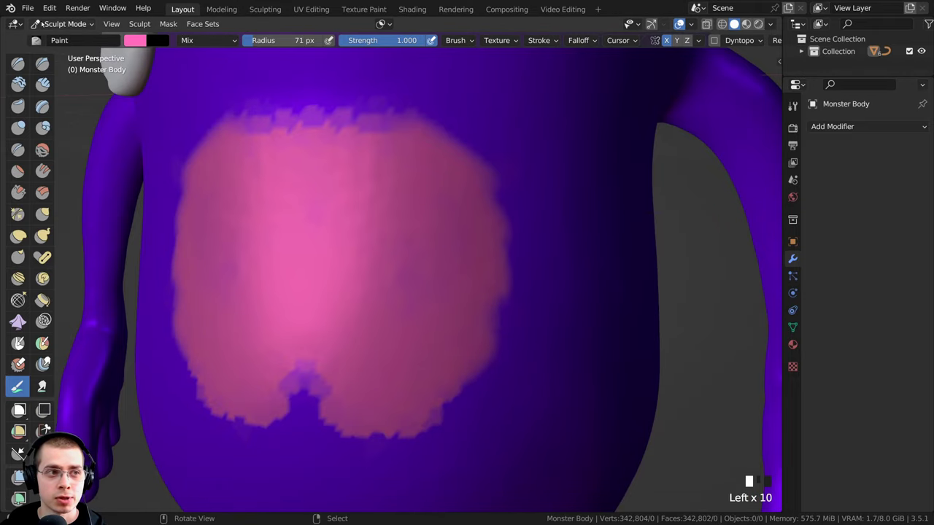
Examine the remeshed body's vertex grid around the pink patch in Edit Mode
key(Tab)
mouse_move(581, 292)
middle_down()
mouse_move(555, 285)
mouse_move(500, 132)
mouse_move(433, 197)
mouse_move(473, 181)
mouse_move(366, 166)
middle_up()
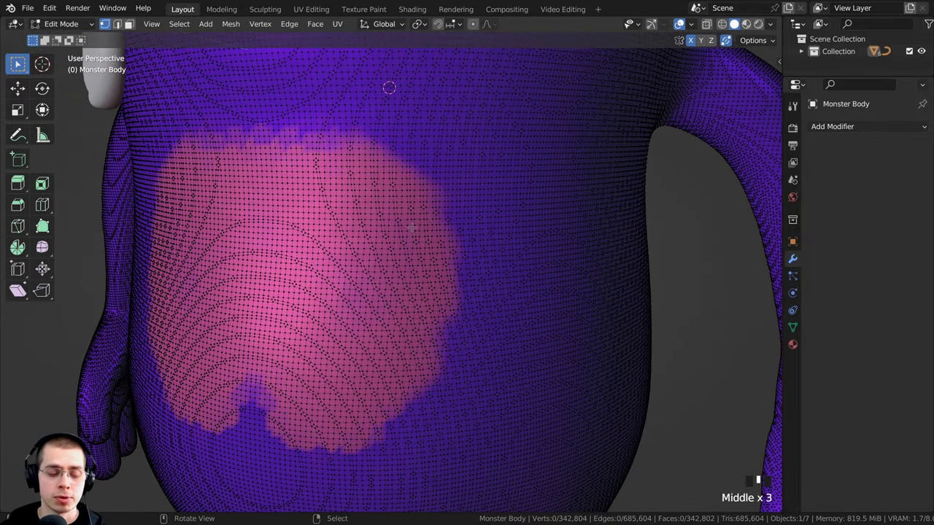
key(a)
key(a)
key(a)
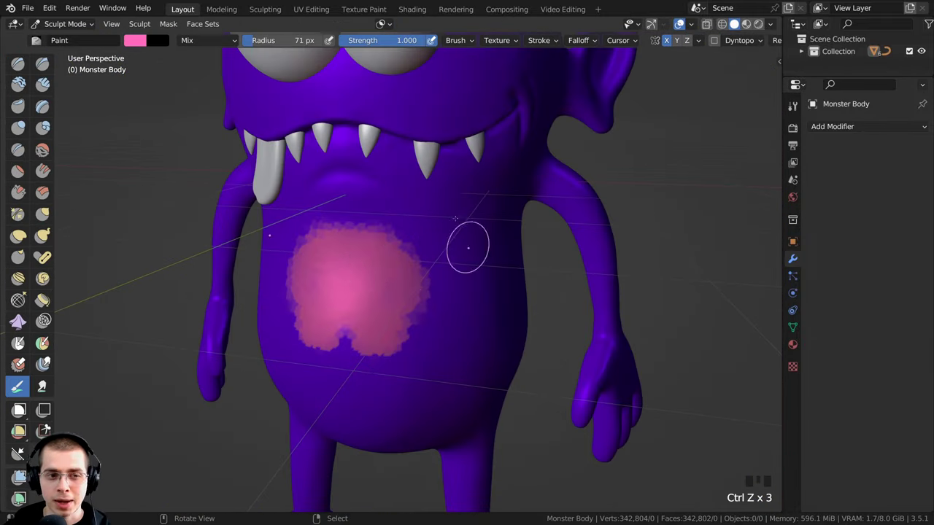
Undo the repainted edge strokes and the voxel remesh of the monster body
key(ctrl+z)
middle_drag(463, 258, 503, 228)
Widen the properties editor and switch the monster body to Object Mode
drag(781, 160, 735, 160)
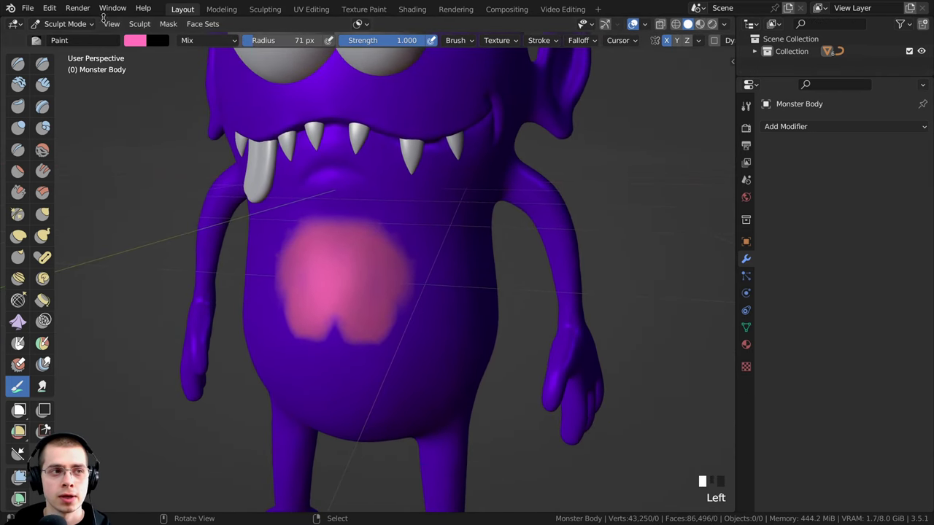
click(65, 23)
click(66, 38)
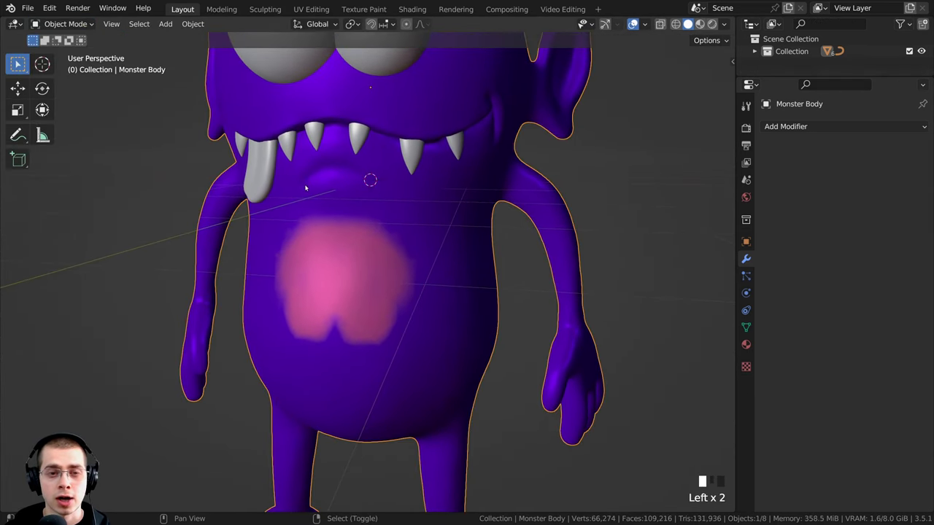
shift+middle_drag(305, 188, 306, 203)
Add a Subdivision Surface modifier to the monster body with the viewport level at 2, and apply it
click(781, 128)
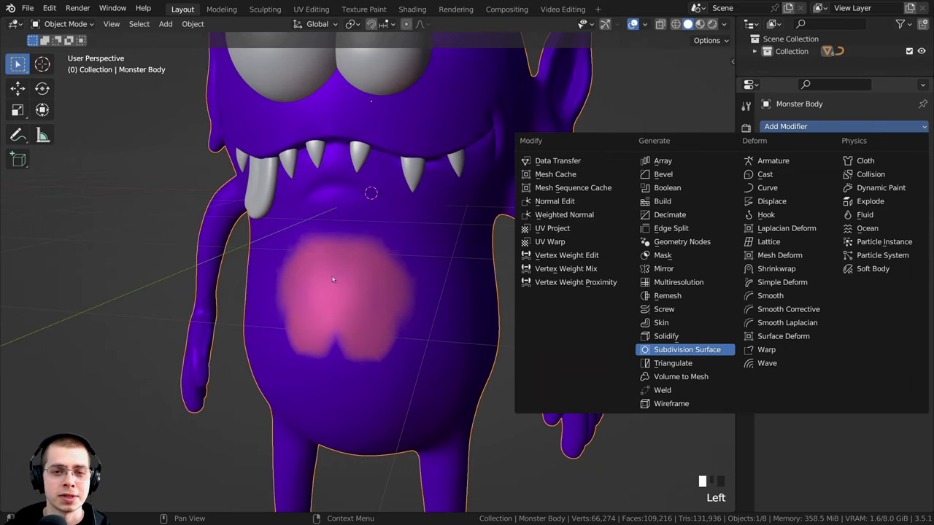
click(686, 350)
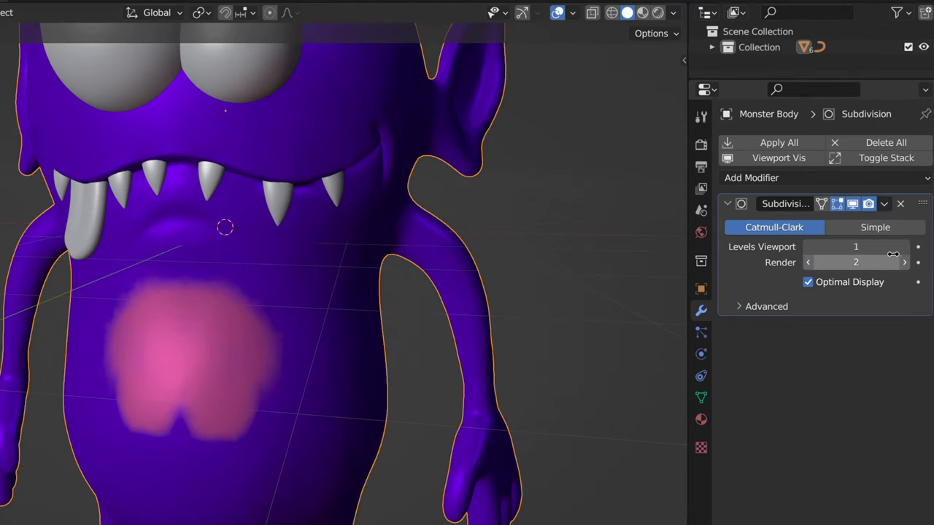
drag(828, 260, 858, 263)
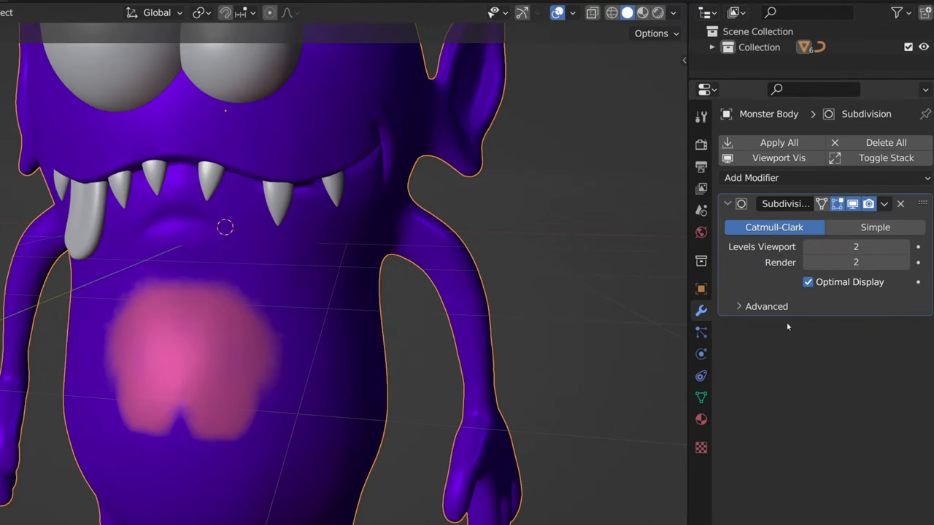
click(883, 204)
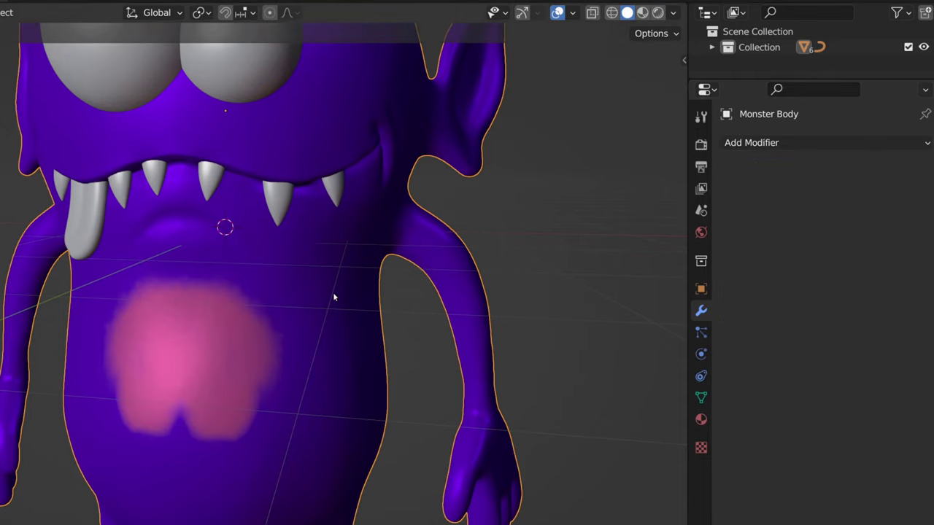
Examine the subdivided body's vertex density in Edit Mode and return to Object Mode
key(Tab)
middle_drag(441, 224, 343, 215)
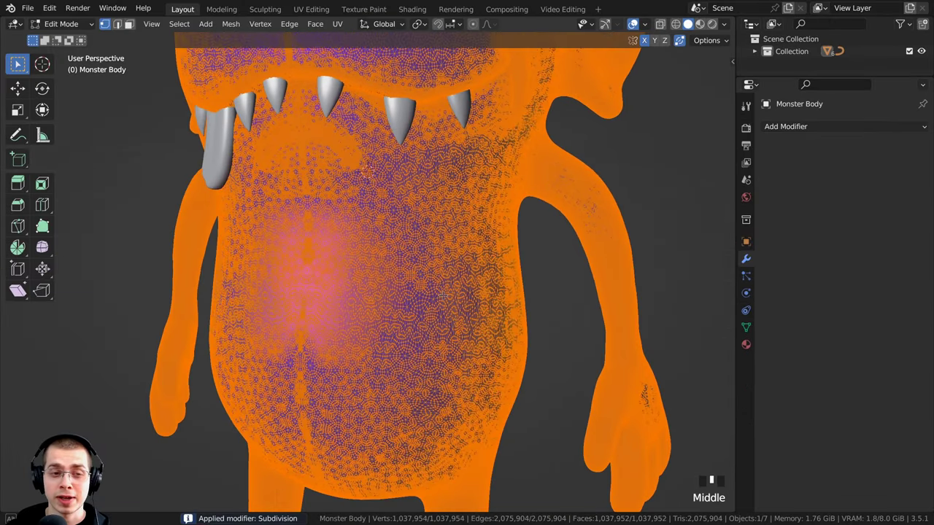
scroll(336, 221, up, 2)
scroll(343, 215, down, 2)
key(Tab)
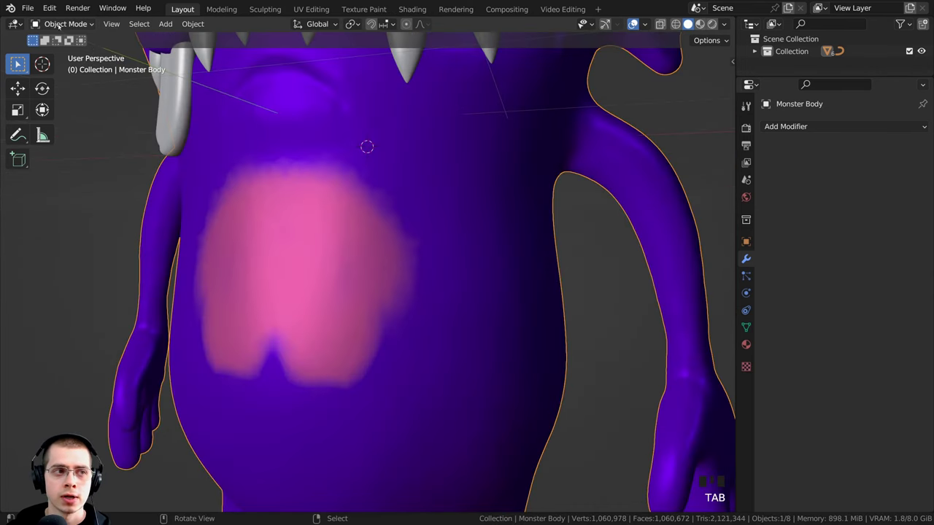
Return to Sculpt Mode and extend the side edges of the belly patch with pink paint strokes
click(59, 24)
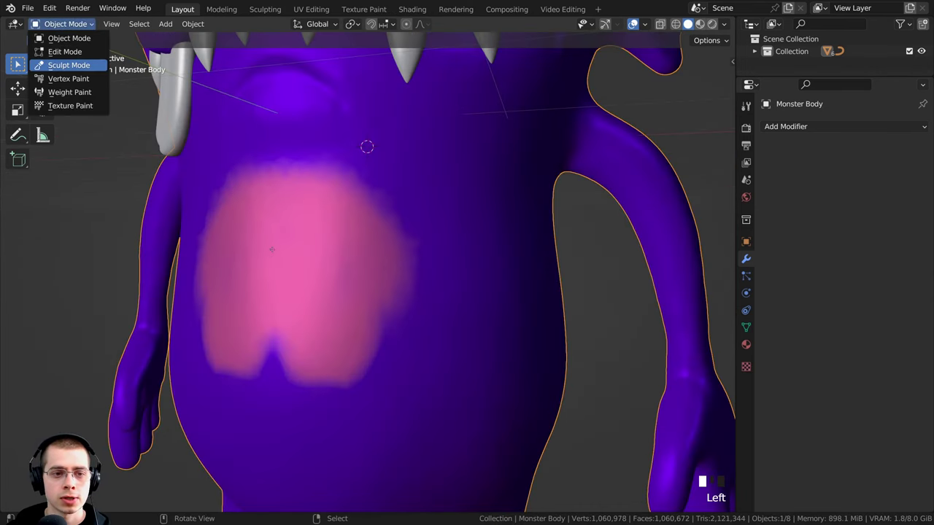
click(69, 65)
scroll(480, 312, up, 2)
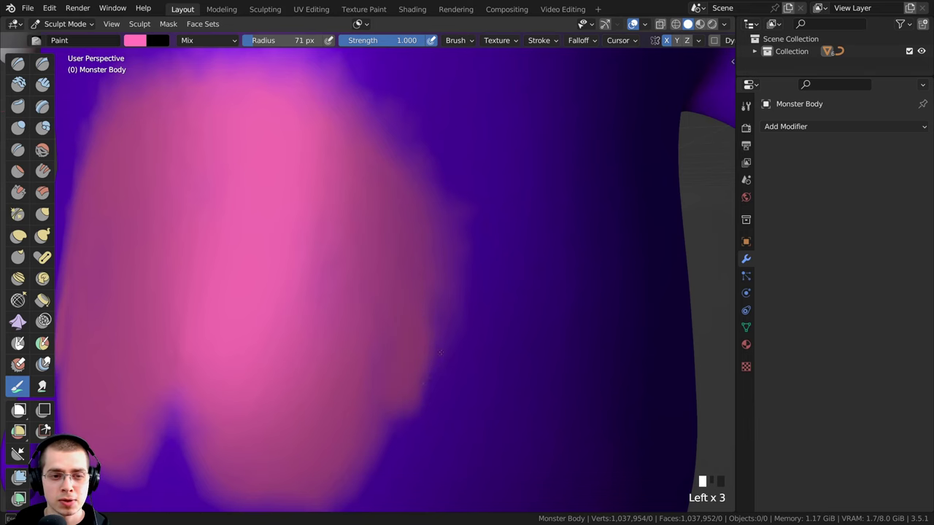
drag(440, 352, 423, 179)
mouse_move(398, 138)
mouse_down()
mouse_move(365, 87)
mouse_move(422, 171)
mouse_up()
drag(401, 102, 431, 186)
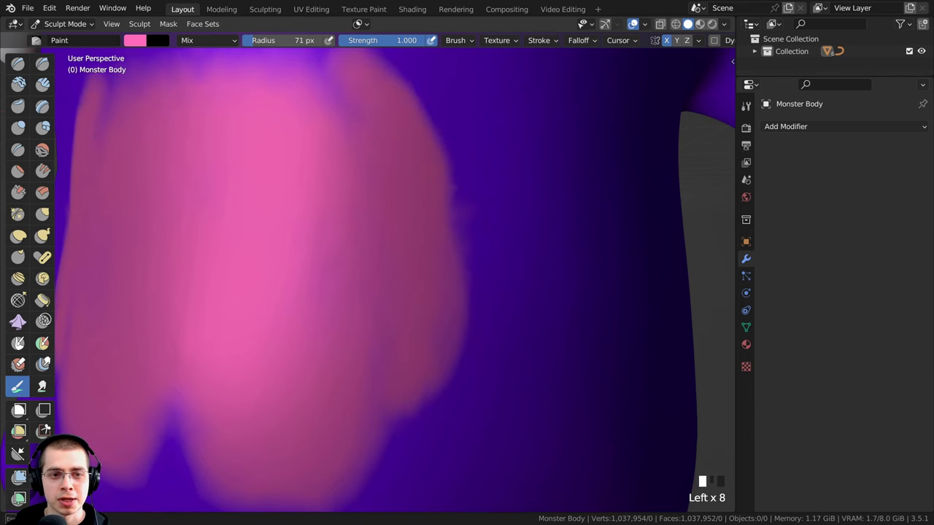
Switch to Object Mode and display the monster with Rendered viewport shading to examine how its painted body renders
click(55, 25)
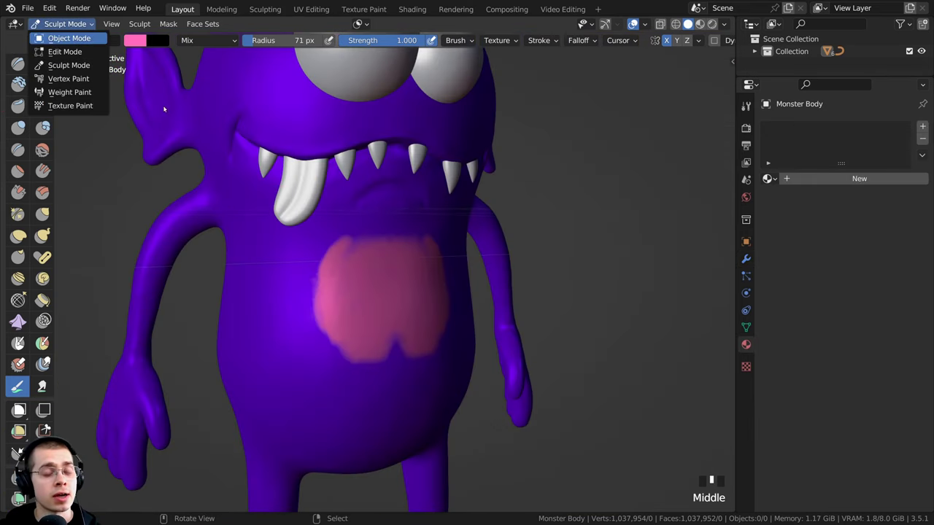
click(54, 38)
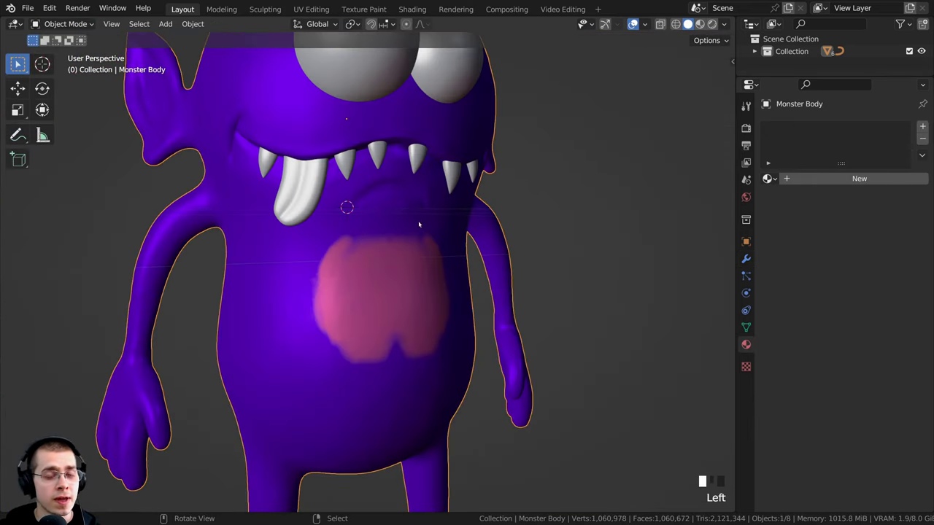
scroll(419, 224, down, 2)
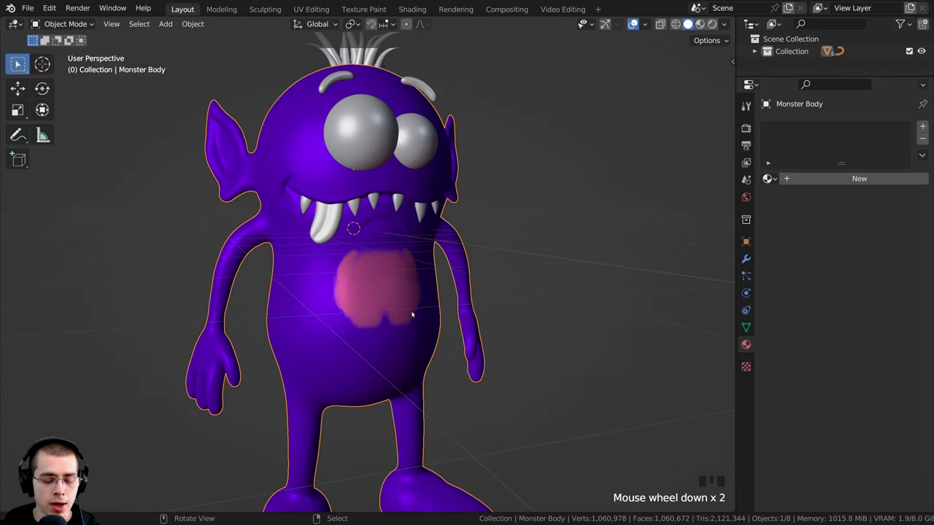
key(z)
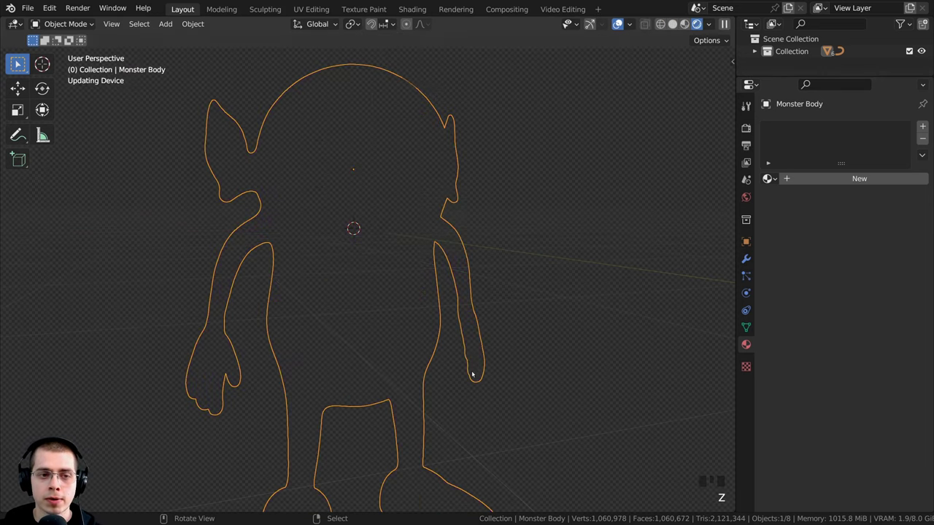
middle_drag(452, 358, 431, 336)
key(a)
middle_drag(288, 306, 456, 330)
key(z)
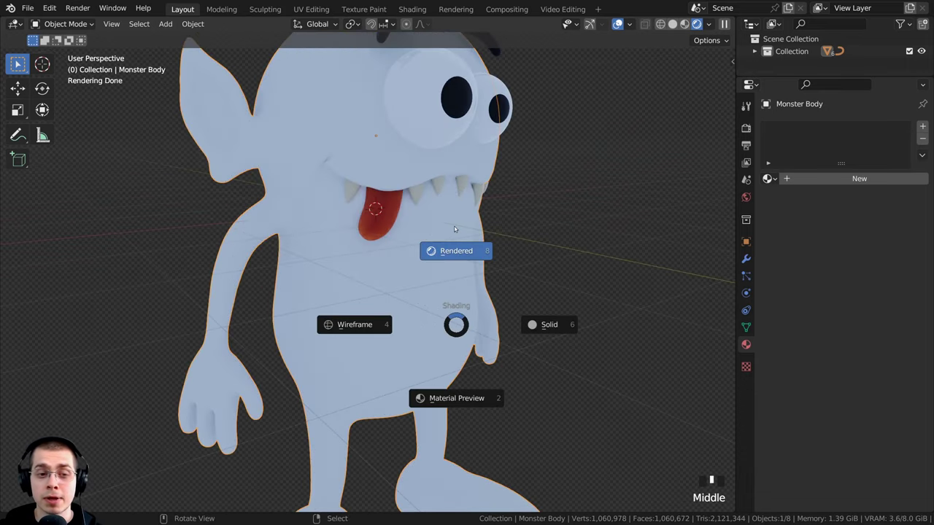
Set the viewport shading to Rendered and inspect the monster body from the front
click(453, 226)
middle_drag(343, 191, 373, 123)
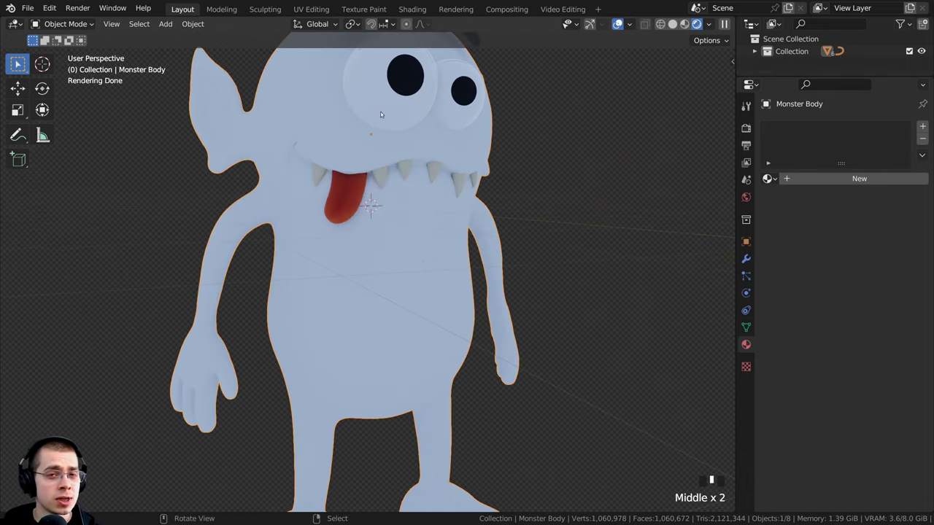
scroll(371, 189, down, 2)
scroll(371, 189, up, 1)
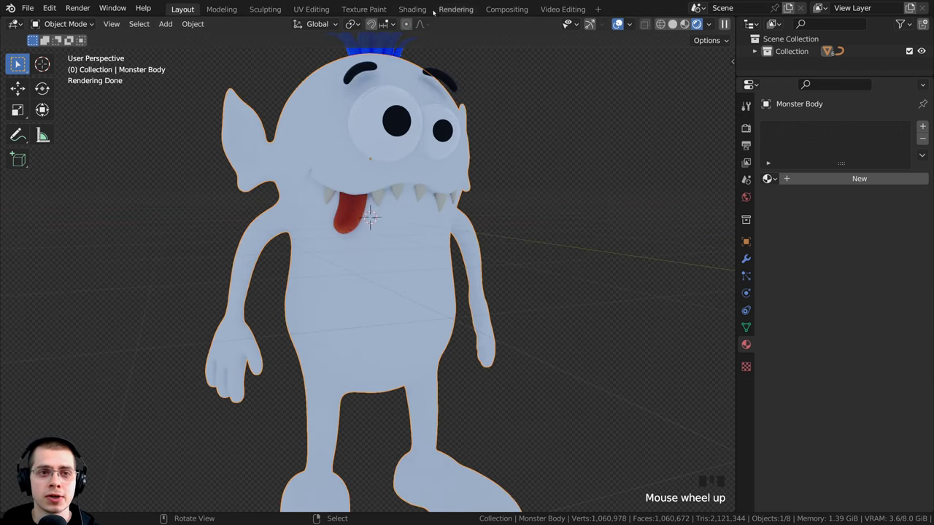
Open the Shading workspace, frame the whole monster and create a new material for the monster body
click(412, 9)
middle_drag(261, 217, 197, 207)
scroll(197, 207, down, 1)
shift+middle_drag(204, 196, 219, 205)
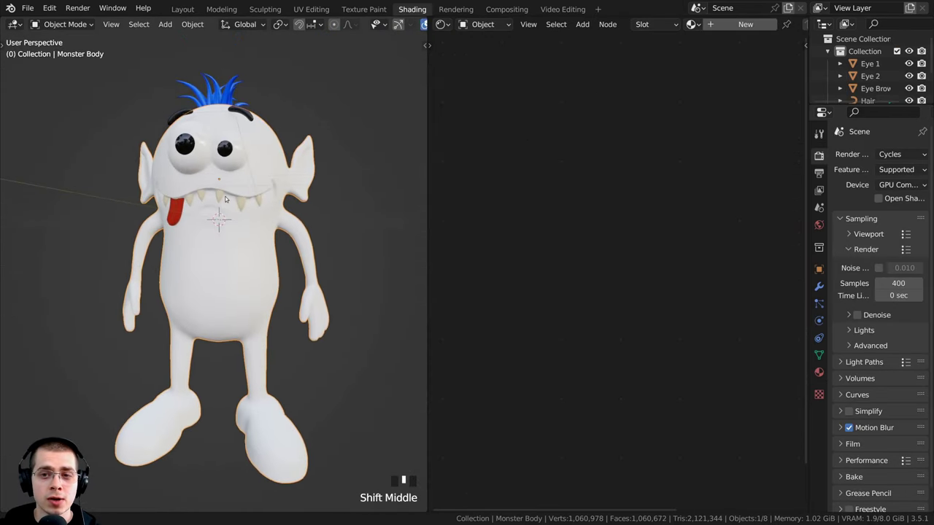
scroll(700, 25, down, 1)
middle_drag(172, 184, 201, 181)
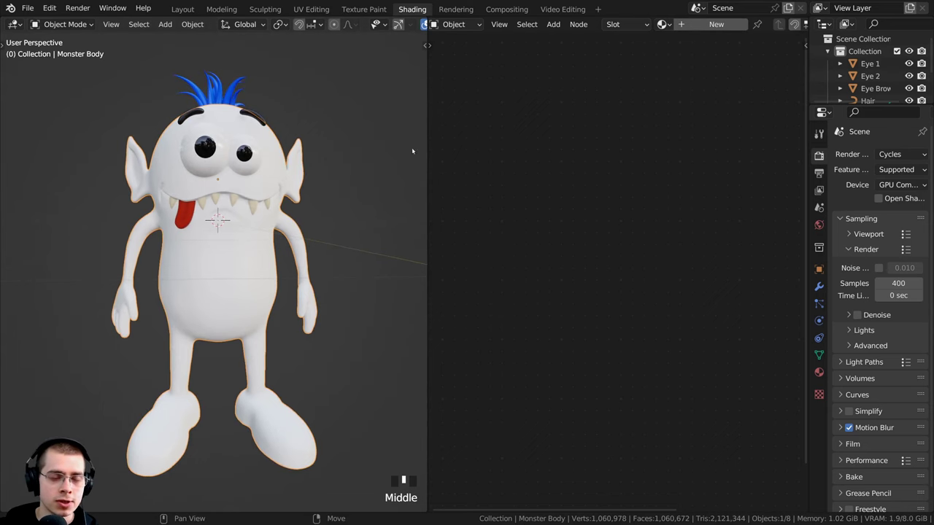
click(703, 28)
scroll(359, 182, up, 2)
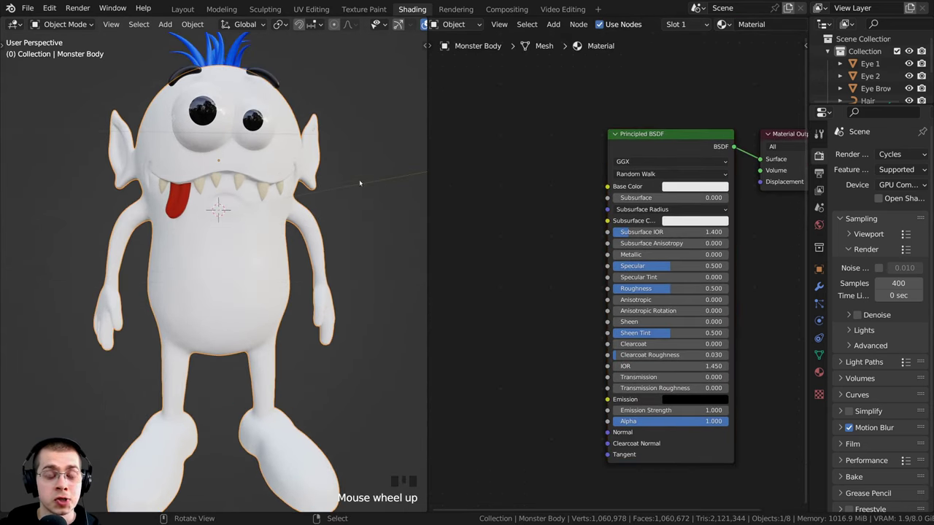
scroll(480, 182, up, 2)
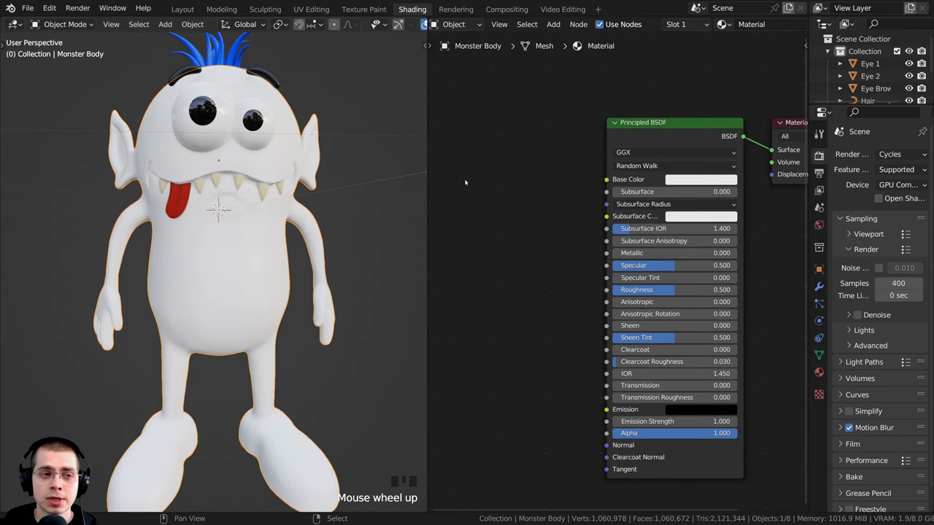
Add a Color Attribute node beside the Principled BSDF and choose the Color attribute in it
key(shift+a)
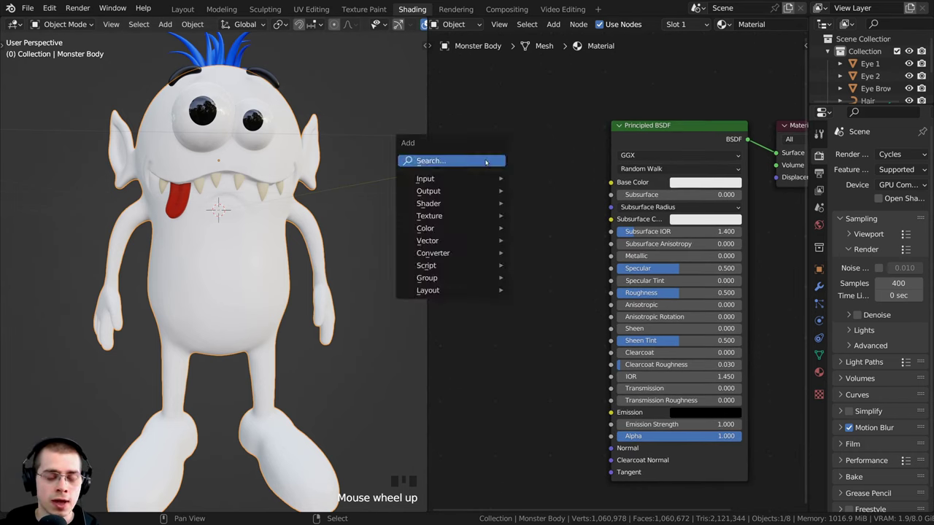
click(485, 160)
text(color)
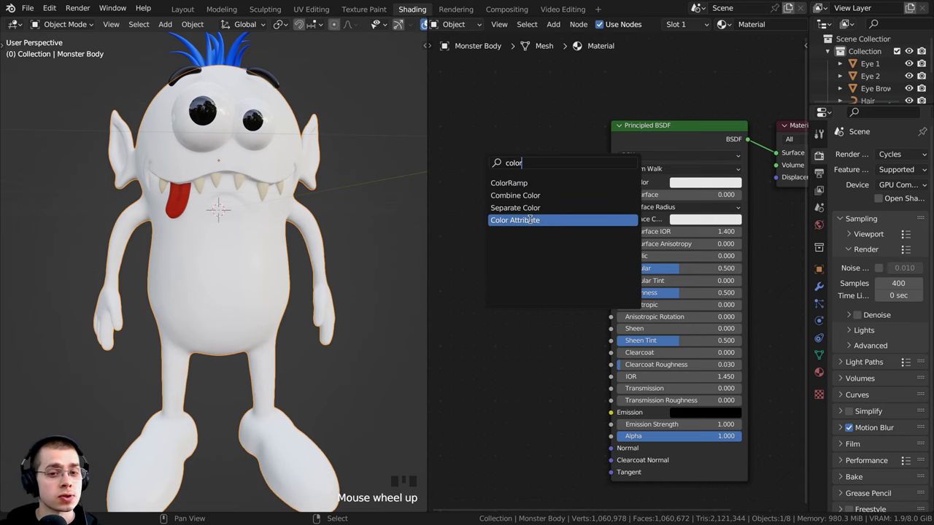
click(528, 220)
click(556, 208)
scroll(559, 212, up, 3)
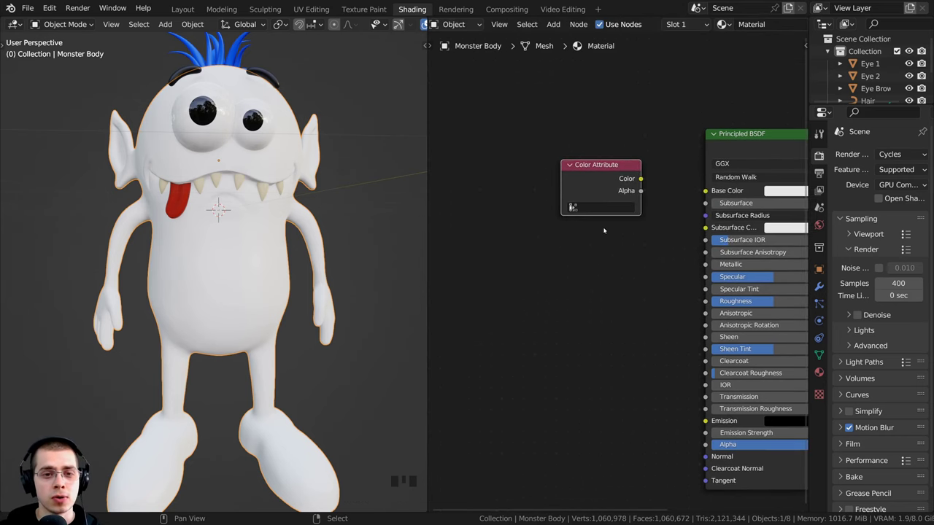
click(560, 212)
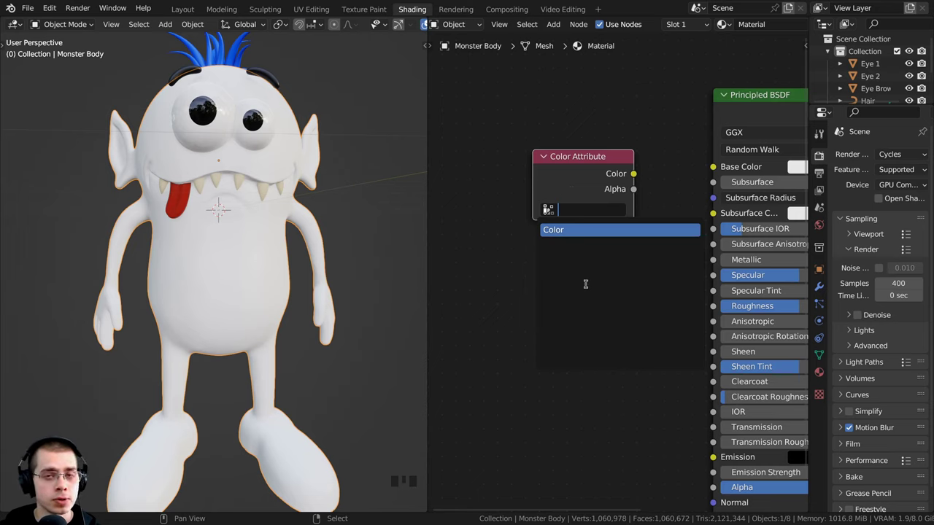
click(554, 229)
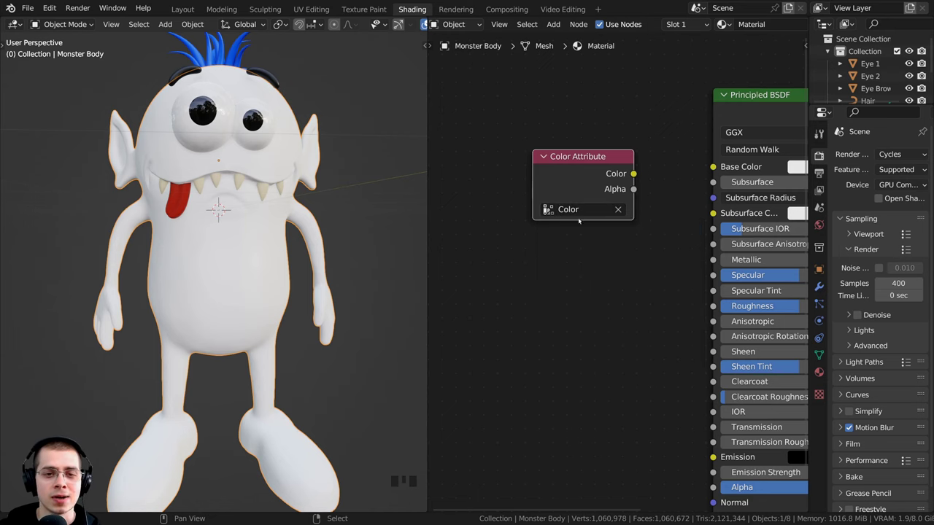
Connect the Color Attribute node's Color output to the Principled BSDF's Base Color
middle_drag(625, 182, 524, 169)
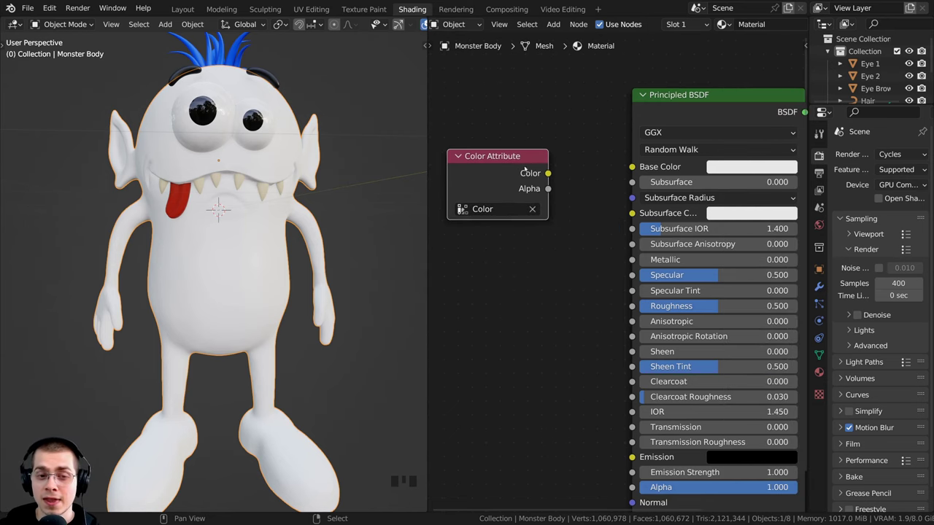
drag(548, 173, 632, 166)
scroll(718, 123, down, 1)
Display the monster with Rendered shading, inspect the painted body, and move the Color Attribute node closer to the Principled BSDF
middle_drag(234, 155, 313, 138)
scroll(314, 138, up, 3)
key(z)
click(300, 189)
middle_drag(297, 200, 210, 236)
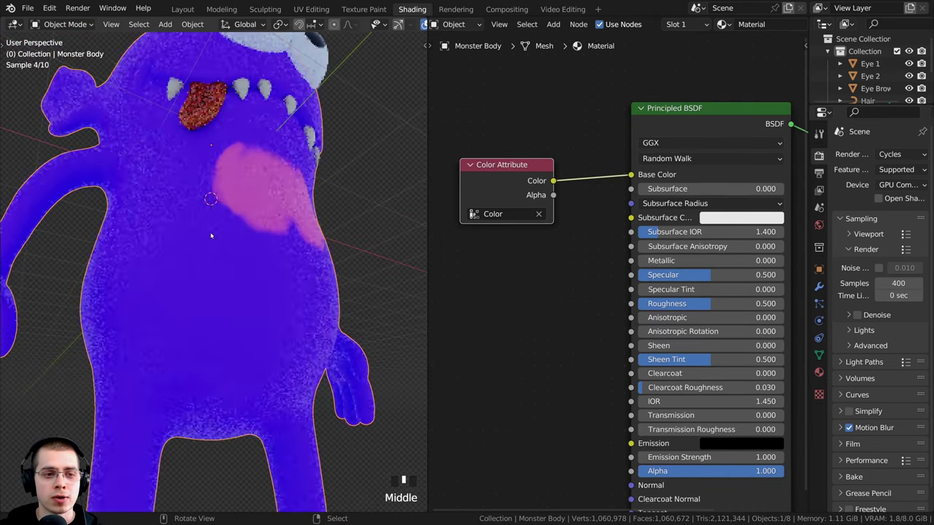
shift+middle_drag(240, 208, 320, 228)
scroll(245, 157, down, 2)
drag(496, 166, 533, 166)
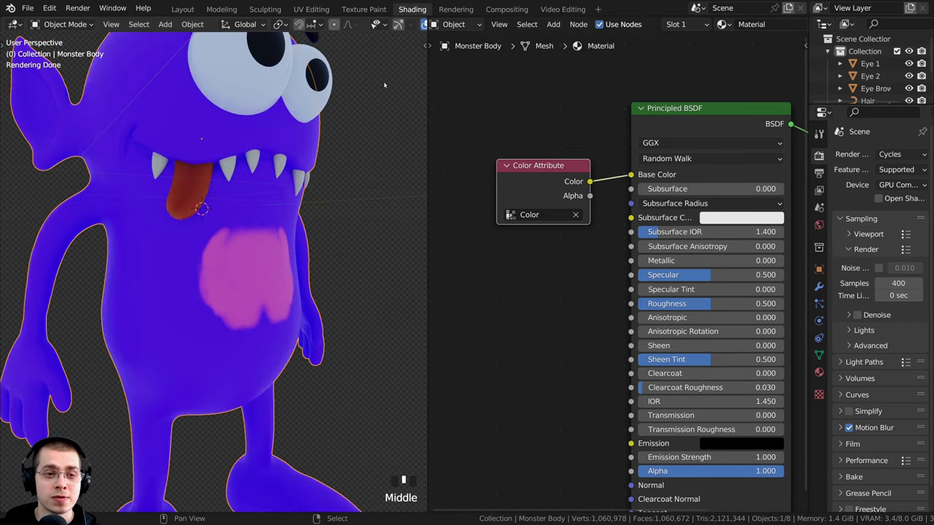
Return to the Layout workspace, set the Paint brush colour to black in Sculpt Mode, and darken the crease at the mouth corner
click(183, 10)
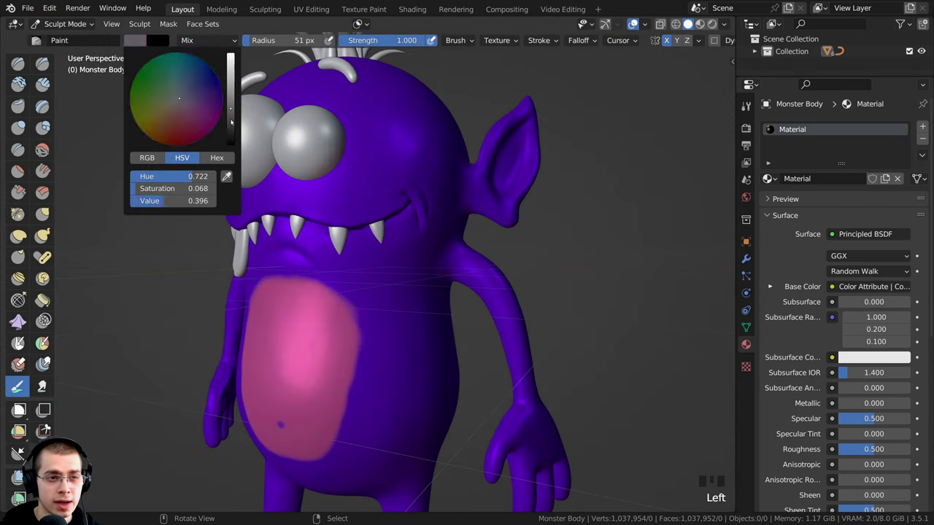
drag(232, 115, 235, 165)
mouse_move(369, 236)
middle_down()
mouse_move(442, 218)
mouse_move(430, 175)
mouse_move(332, 166)
middle_up()
drag(332, 151, 352, 172)
drag(353, 177, 364, 197)
drag(366, 199, 376, 209)
drag(350, 177, 335, 198)
middle_drag(335, 197, 407, 180)
ctrl+middle_drag(407, 181, 408, 185)
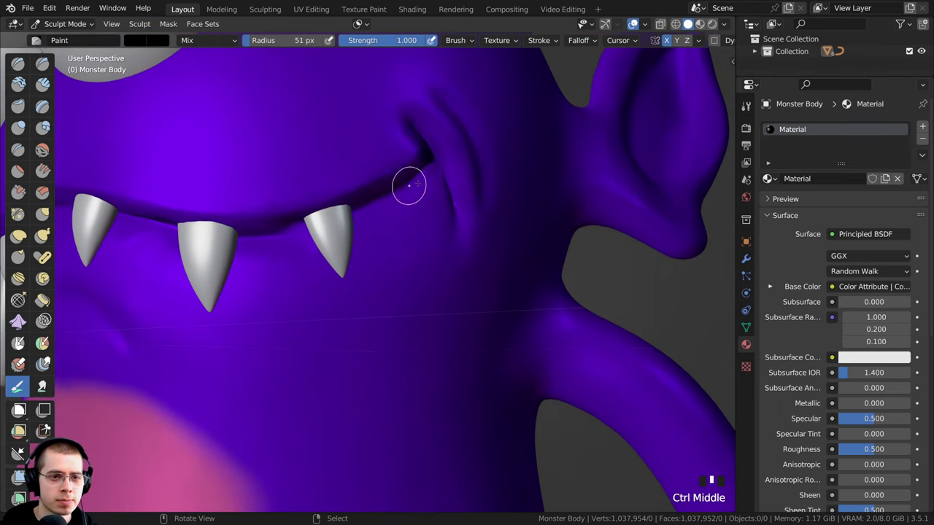
drag(434, 167, 423, 175)
drag(430, 169, 398, 188)
middle_drag(343, 211, 354, 155)
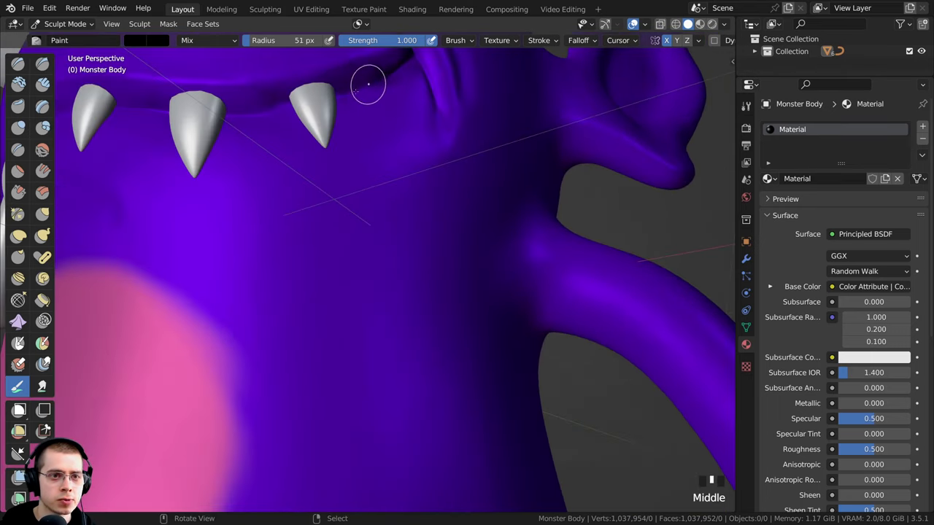
shift+middle_drag(368, 84, 418, 185)
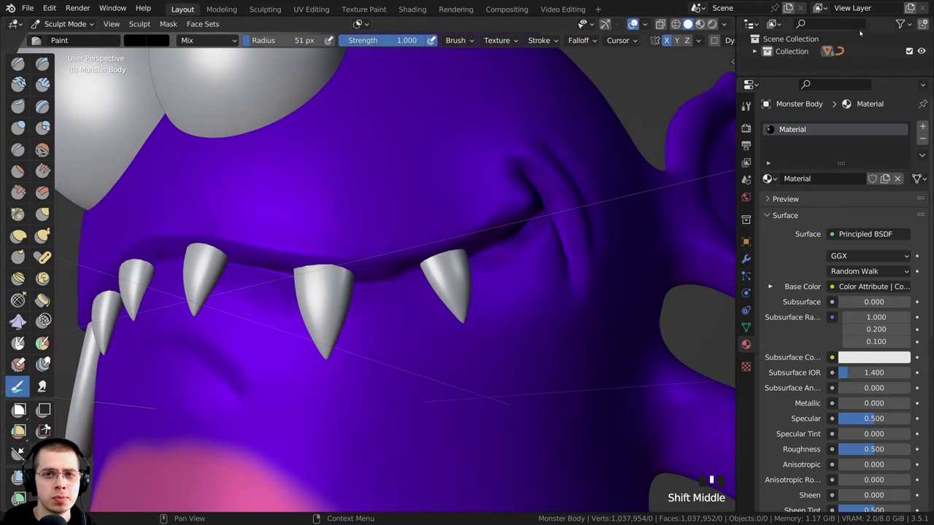
Change the solid viewport lighting from MatCap to Studio and choose the bright white studio light
click(724, 24)
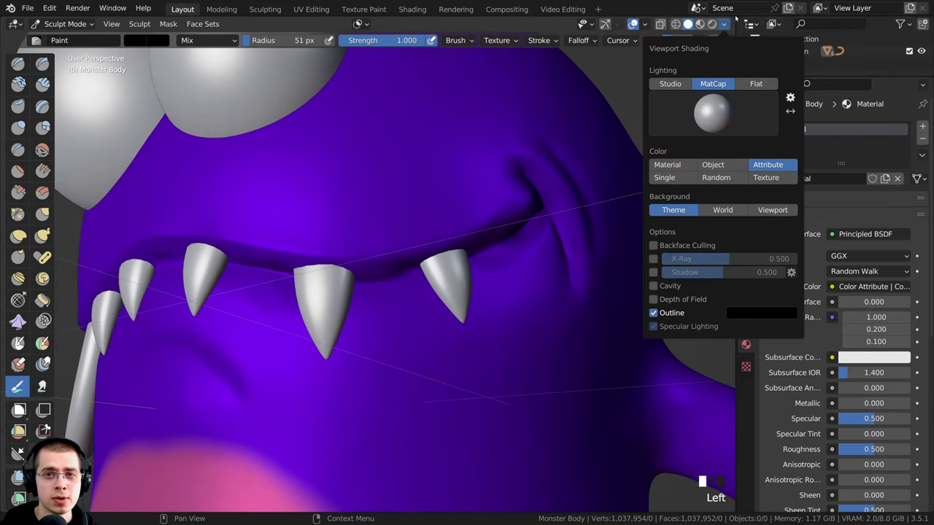
click(670, 83)
click(712, 113)
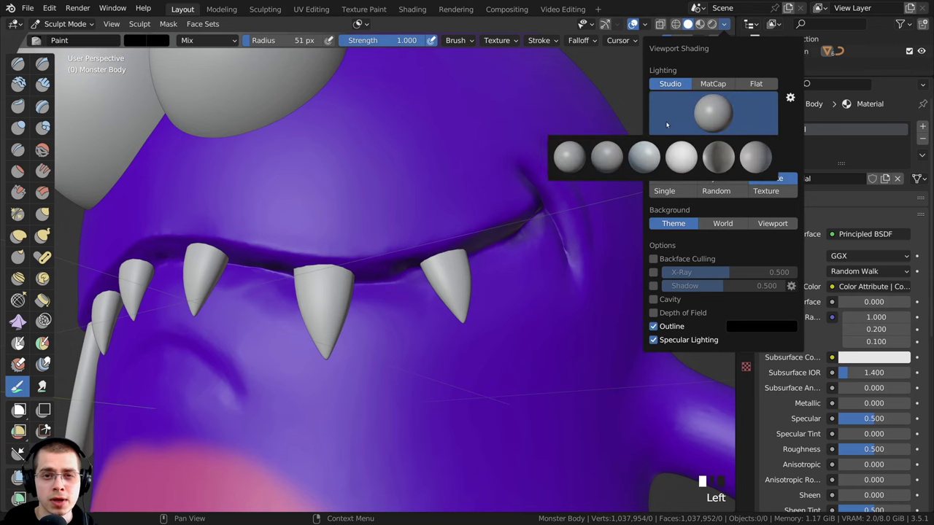
click(682, 158)
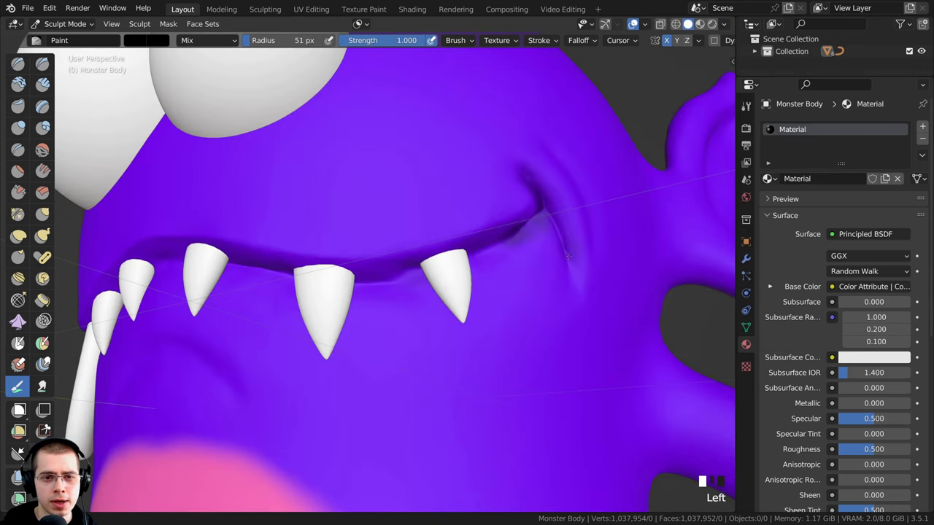
Paint black along the mouth line behind the teeth and darken the crease below the mouth
drag(508, 237, 499, 246)
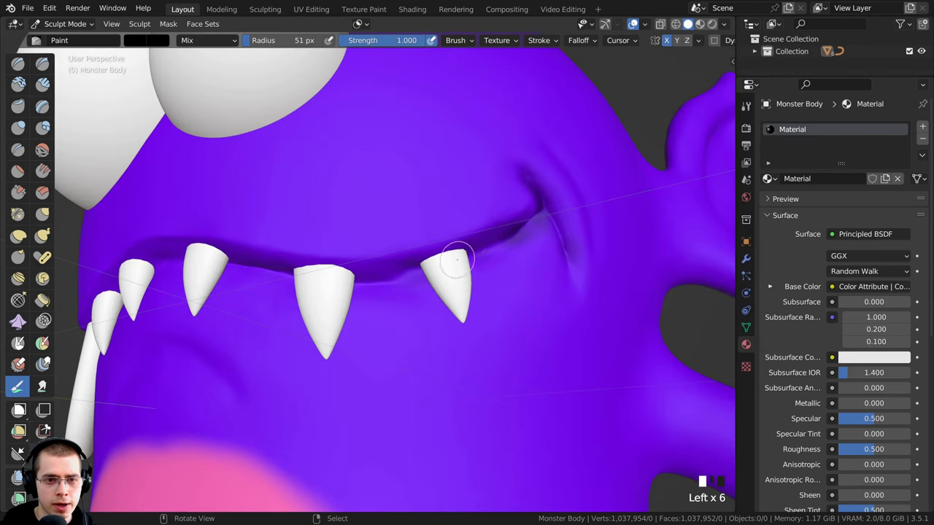
drag(441, 262, 419, 268)
drag(406, 272, 387, 276)
middle_drag(318, 281, 553, 292)
mouse_move(394, 357)
mouse_down()
mouse_move(436, 373)
mouse_move(408, 361)
mouse_up()
mouse_move(464, 423)
ctrl+middle_down()
mouse_move(369, 471)
mouse_move(364, 394)
ctrl+middle_up()
Set the brush radius to 95 px and strength to 0.368, and paint soft black shadows beneath the eyes
drag(277, 40, 284, 40)
drag(398, 41, 344, 41)
drag(326, 315, 375, 328)
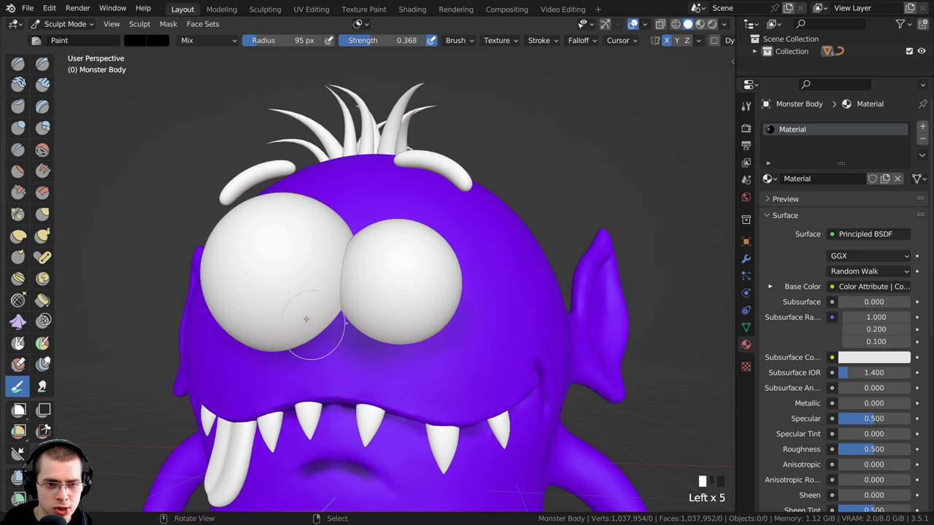
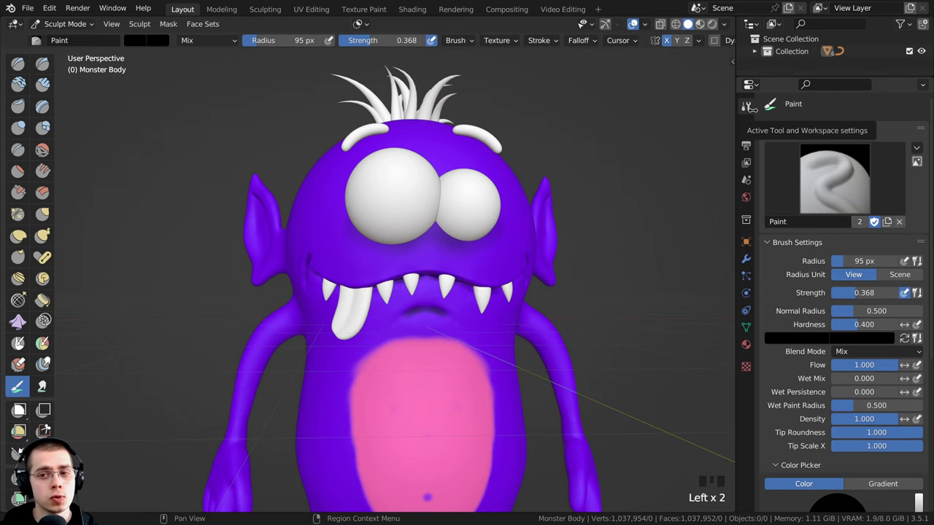
Set the Paint brush's hardness to 1.000 in its brush settings and paint a black patch on the side of the head
scroll(852, 264, down, 4)
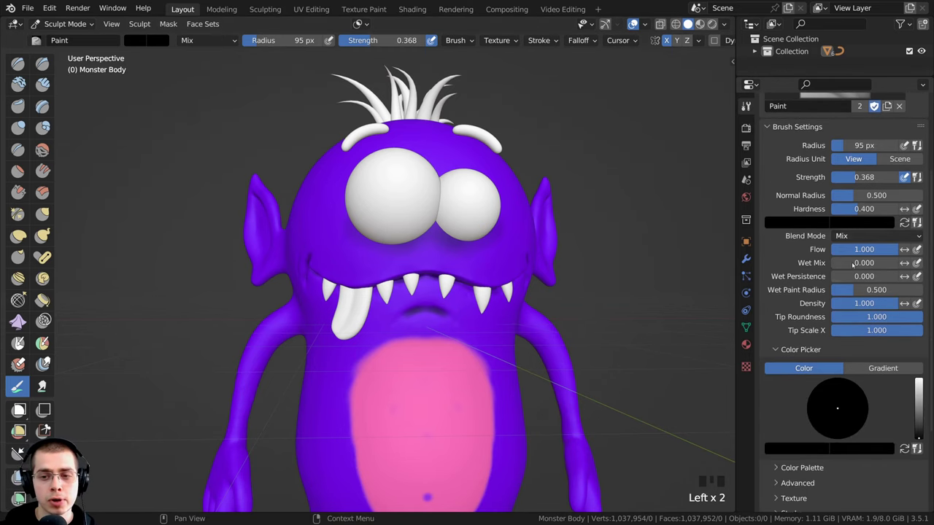
scroll(842, 196, up, 3)
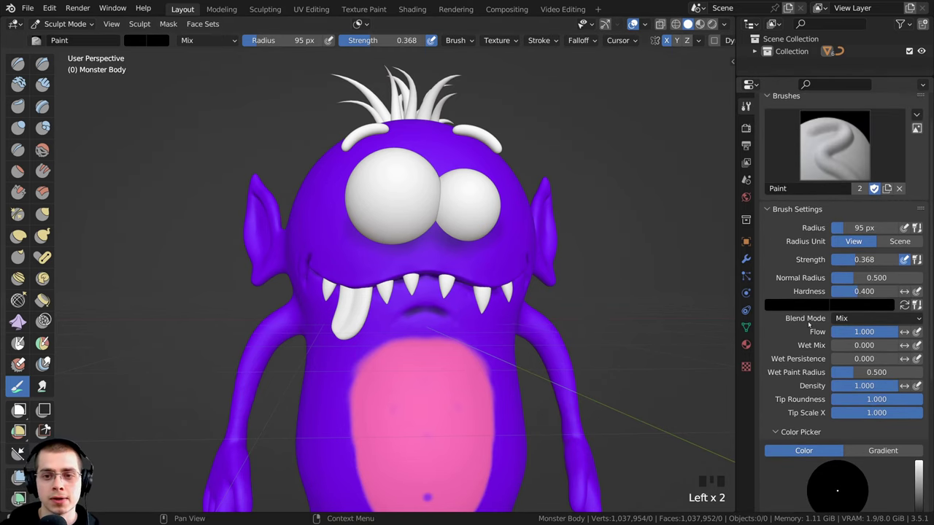
scroll(603, 86, up, 2)
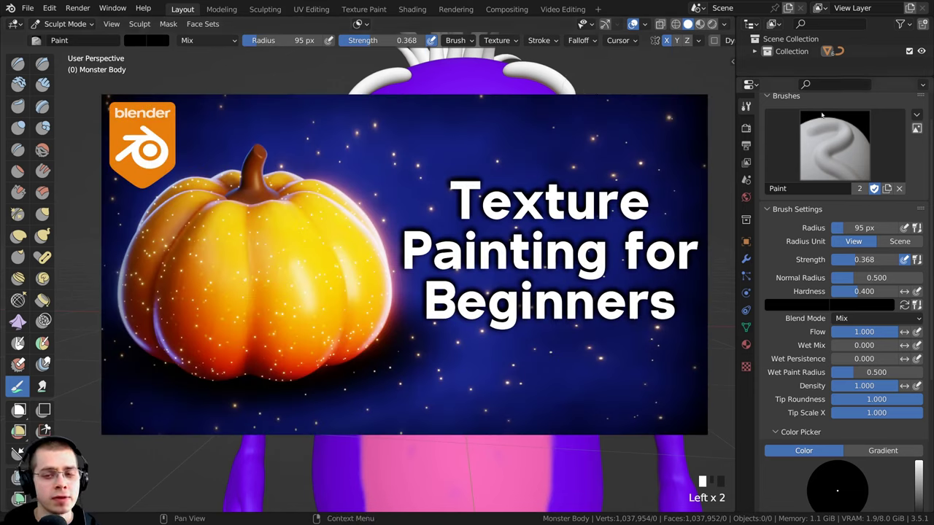
scroll(839, 270, down, 3)
scroll(839, 270, up, 2)
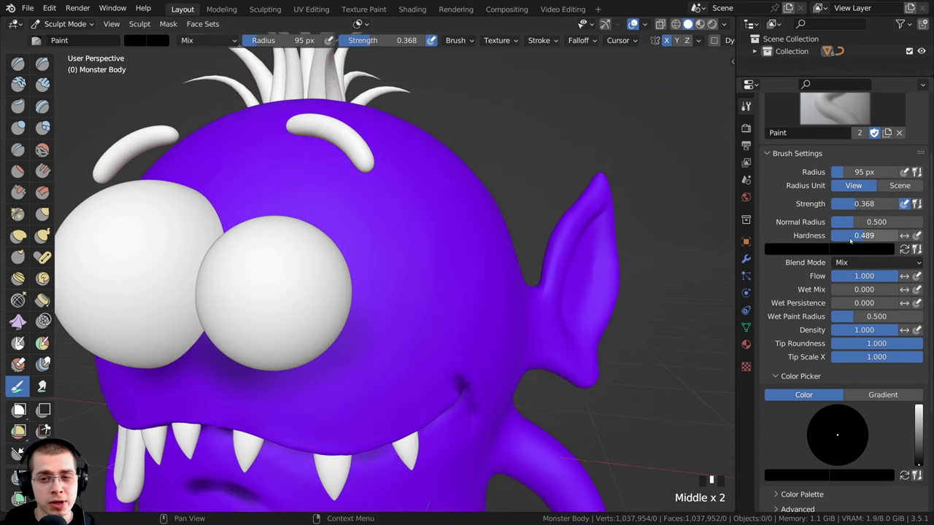
ctrl+middle_drag(343, 270, 369, 246)
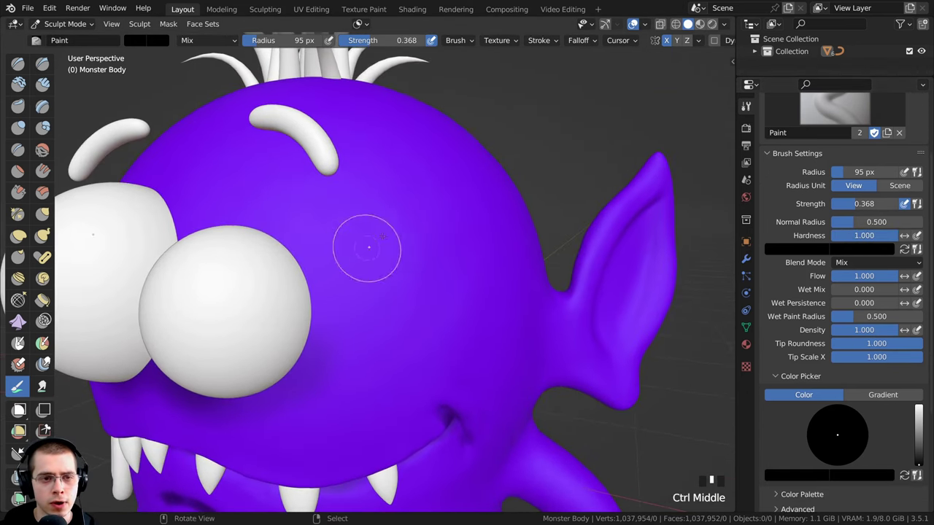
click(406, 243)
mouse_move(399, 232)
mouse_down()
mouse_move(402, 280)
mouse_move(403, 232)
mouse_up()
drag(402, 232, 398, 279)
drag(398, 278, 401, 230)
drag(401, 231, 403, 277)
drag(403, 277, 403, 233)
drag(403, 234, 413, 267)
Set the brush hardness to 0.086 and paint a softer black patch beside the first one on the head
drag(868, 237, 812, 235)
drag(444, 217, 446, 226)
middle_drag(460, 210, 443, 224)
drag(447, 250, 461, 241)
drag(434, 198, 448, 209)
click(456, 226)
click(467, 247)
click(475, 267)
click(470, 269)
click(464, 270)
click(459, 273)
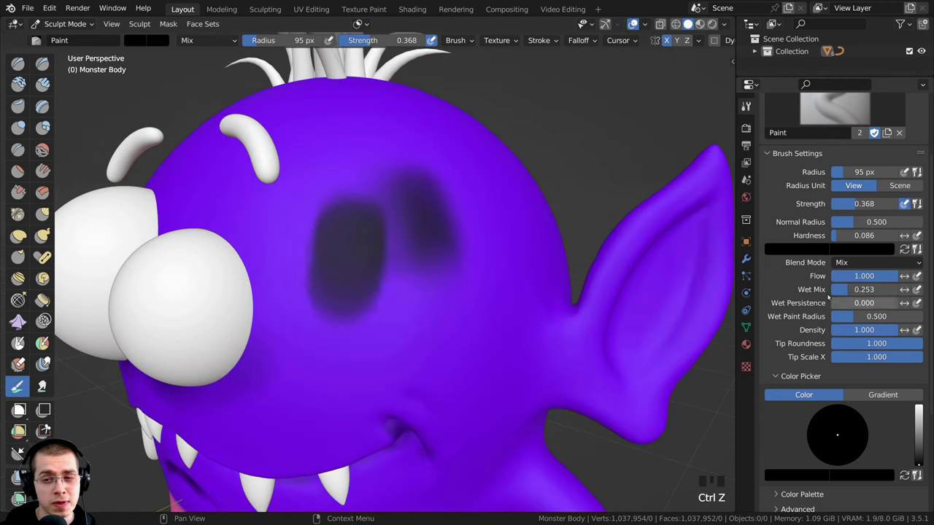
Set the brush's Wet Mix to 1.000 and stroke over the edges of both black patches to blend them with the purple
drag(838, 290, 923, 299)
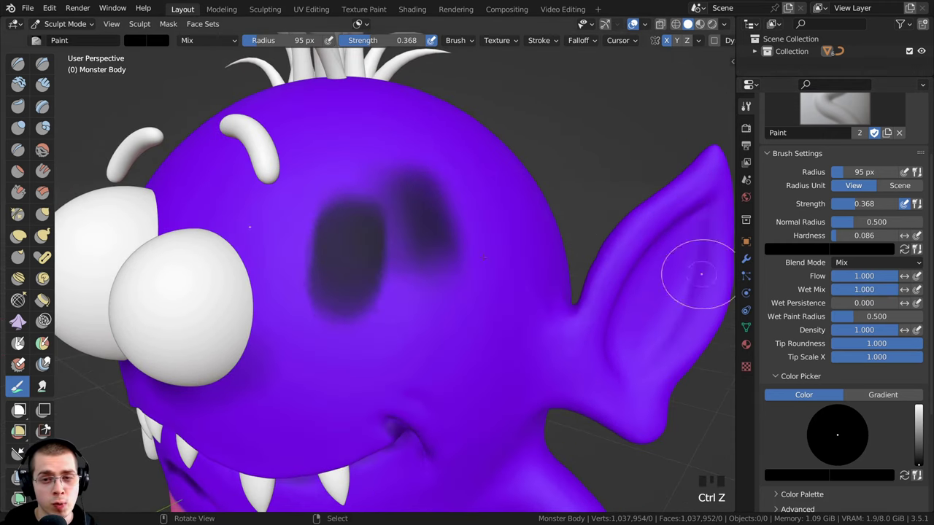
drag(438, 272, 439, 288)
click(374, 264)
click(366, 284)
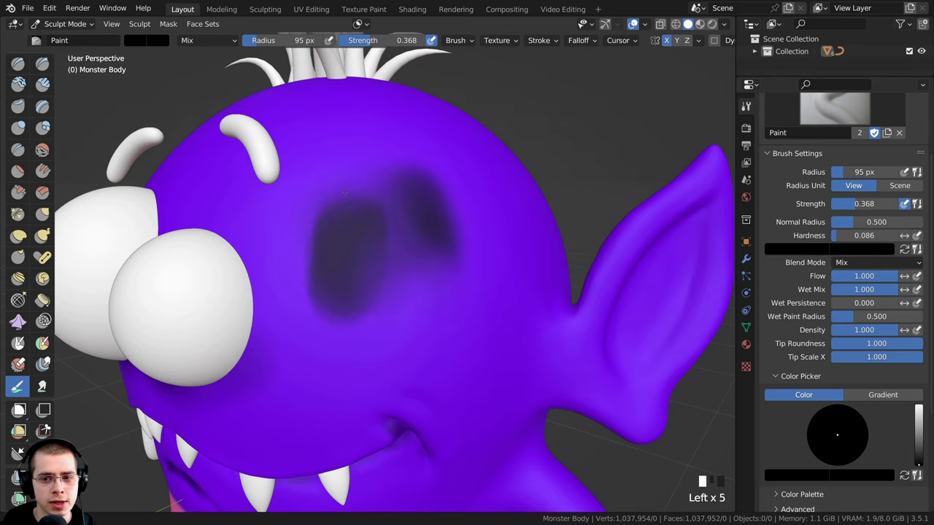
mouse_move(345, 192)
middle_down()
mouse_move(345, 243)
mouse_move(299, 284)
middle_up()
click(346, 244)
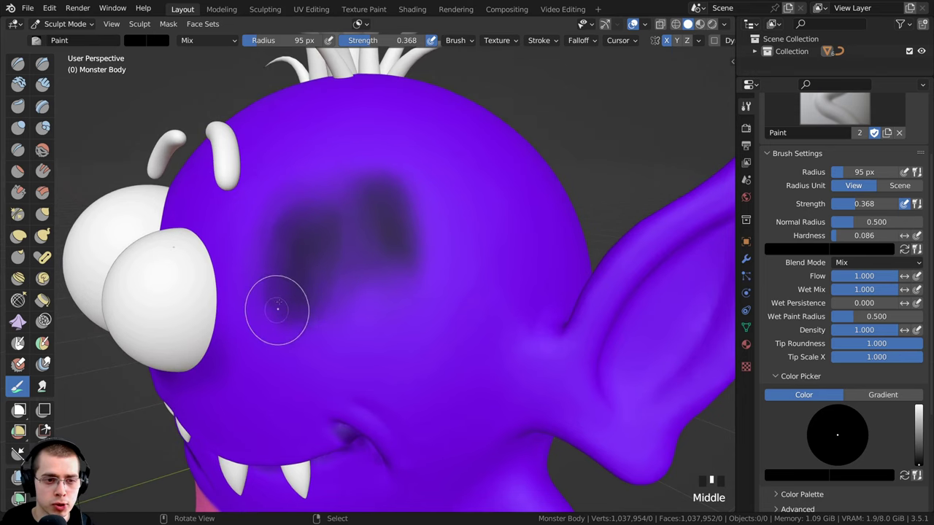
Use the Smear brush to smudge the dark patches on the side of the head into the surrounding purple
middle_drag(242, 312, 261, 303)
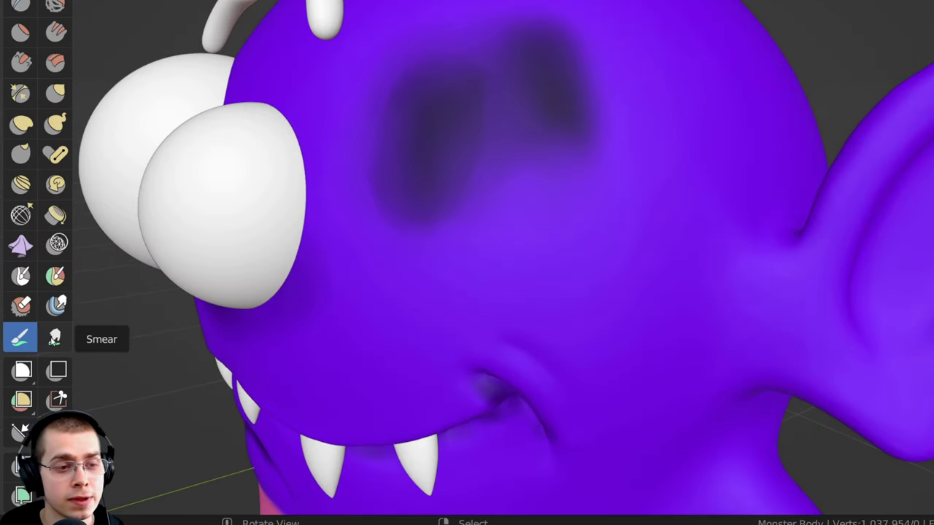
click(53, 339)
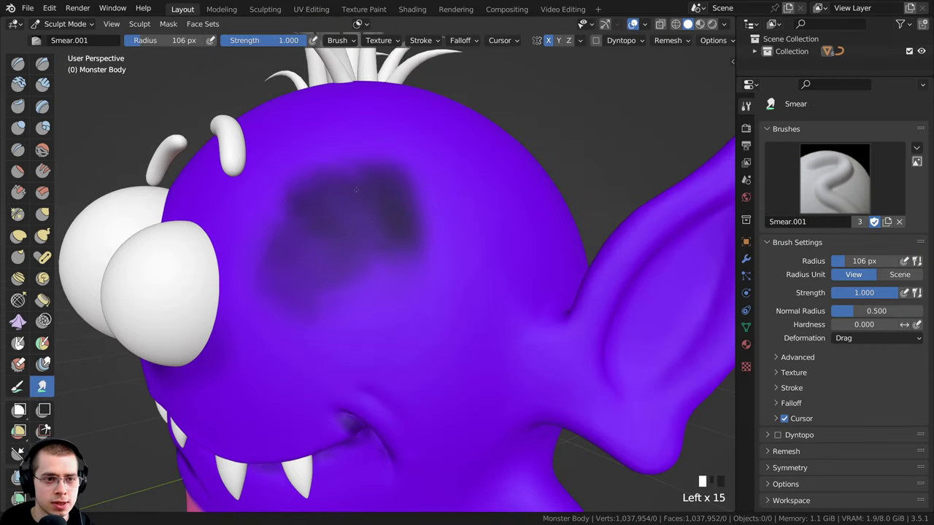
drag(379, 195, 412, 179)
drag(401, 219, 408, 191)
drag(431, 200, 408, 204)
mouse_move(401, 219)
mouse_down()
mouse_move(414, 224)
mouse_move(397, 232)
mouse_up()
drag(415, 252, 372, 233)
drag(401, 241, 365, 237)
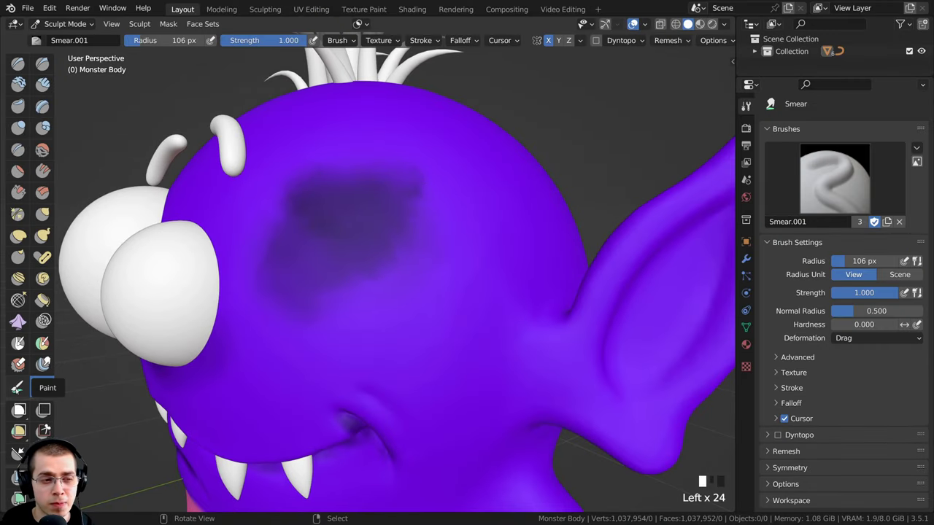
With the Paint brush at Wet Mix 0.000, radius 119 px, strength 0.962 and Tip Roundness 0.000, paint a square-edged black patch on the body's side
click(18, 387)
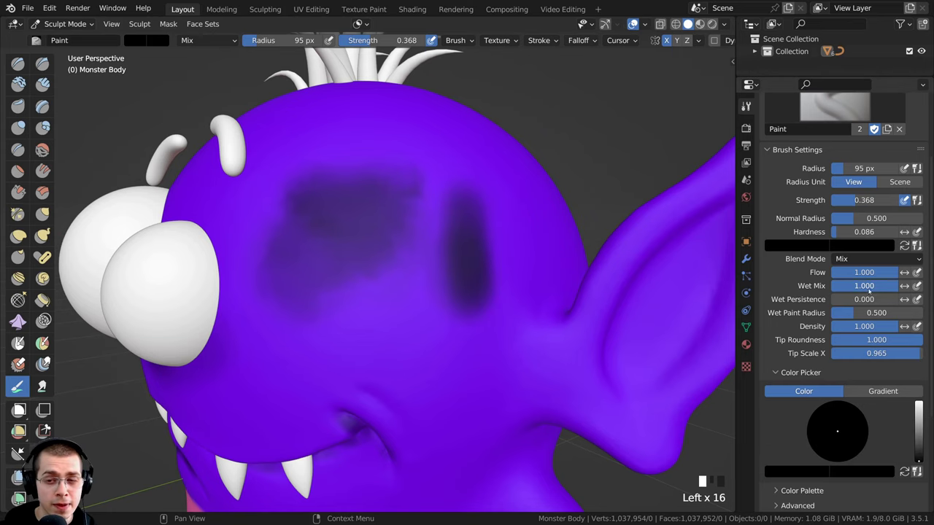
drag(802, 282, 789, 270)
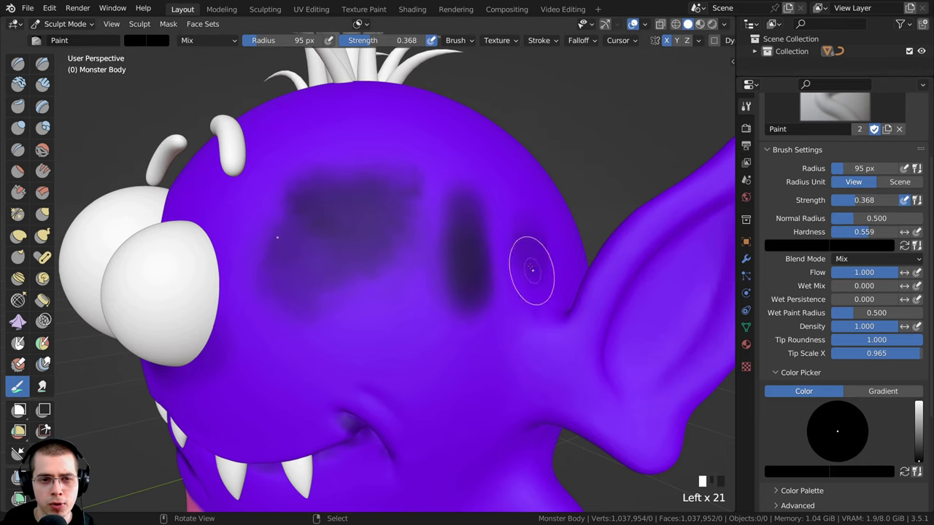
middle_drag(531, 269, 515, 220)
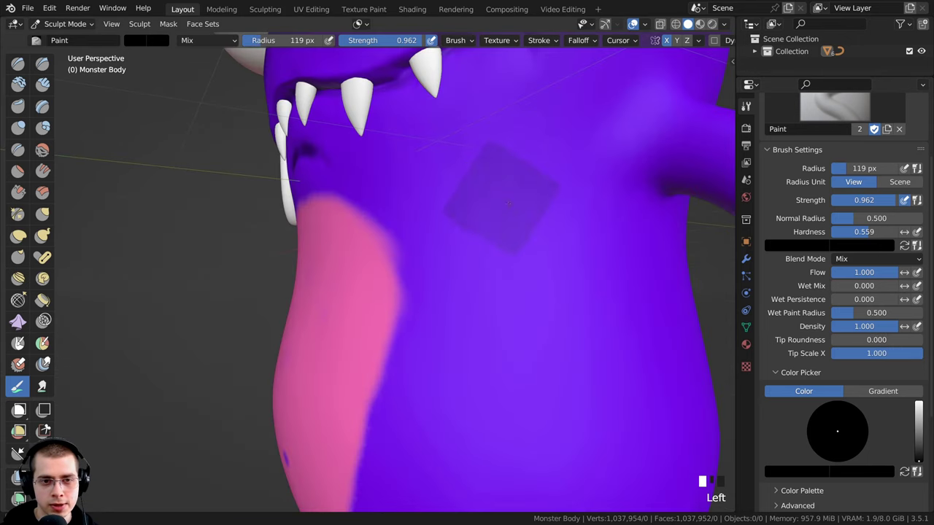
mouse_move(474, 168)
mouse_down()
mouse_move(584, 256)
mouse_move(542, 239)
mouse_up()
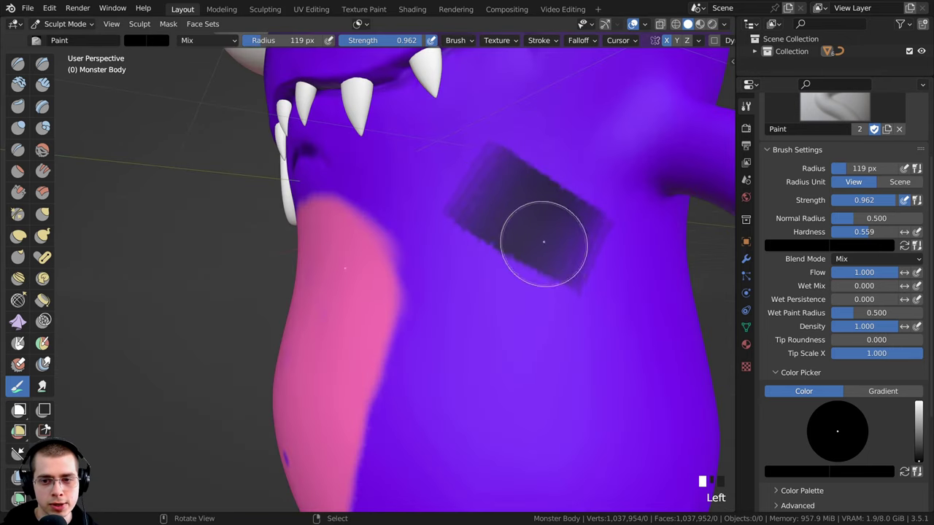
Raise the brush's Tip Roundness to paint a rounded black patch below the square-edged one, and set Tip Roundness to 0.421
drag(839, 345, 870, 339)
mouse_move(475, 371)
mouse_down()
mouse_move(531, 384)
mouse_move(506, 401)
mouse_move(517, 407)
mouse_up()
middle_drag(517, 409, 513, 395)
drag(857, 342, 857, 342)
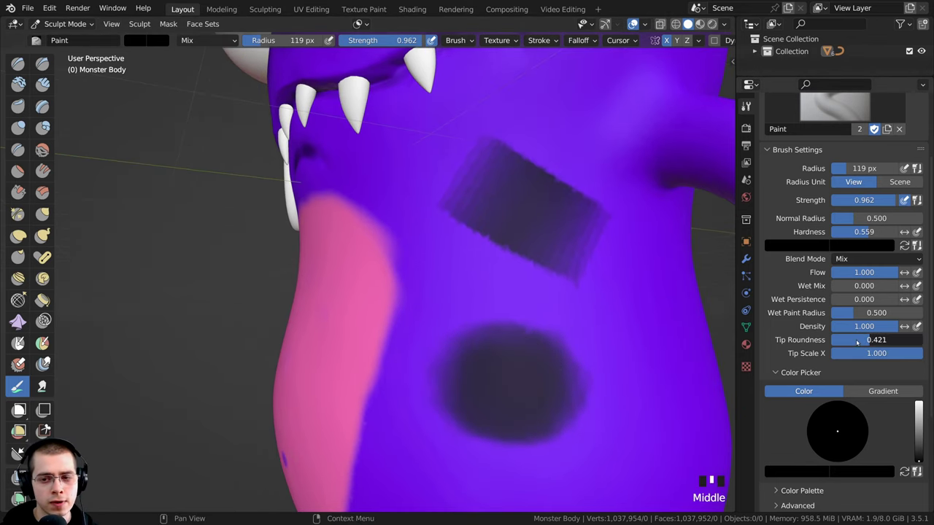
middle_drag(549, 386, 513, 365)
Show the mesh's object data properties and dab a solid black spot on the body beside the rounded patch
click(745, 327)
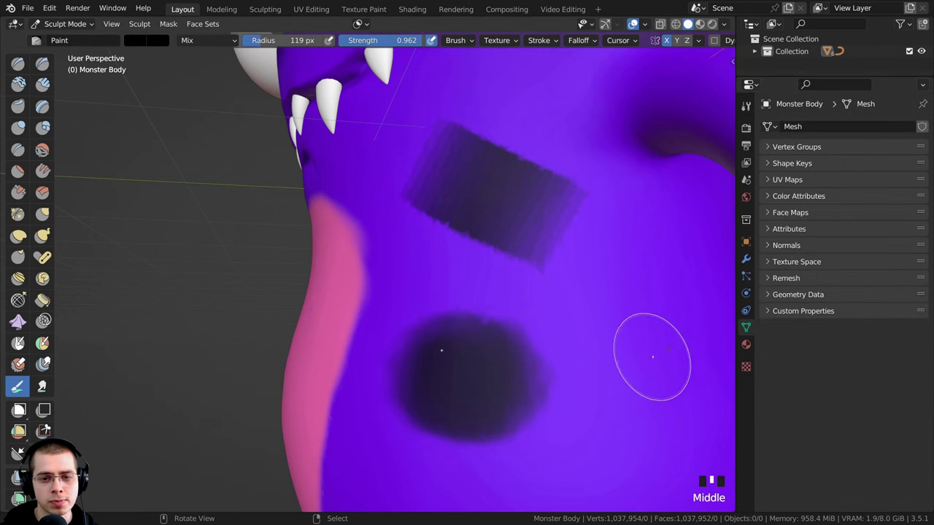
click(647, 333)
click(641, 334)
click(642, 334)
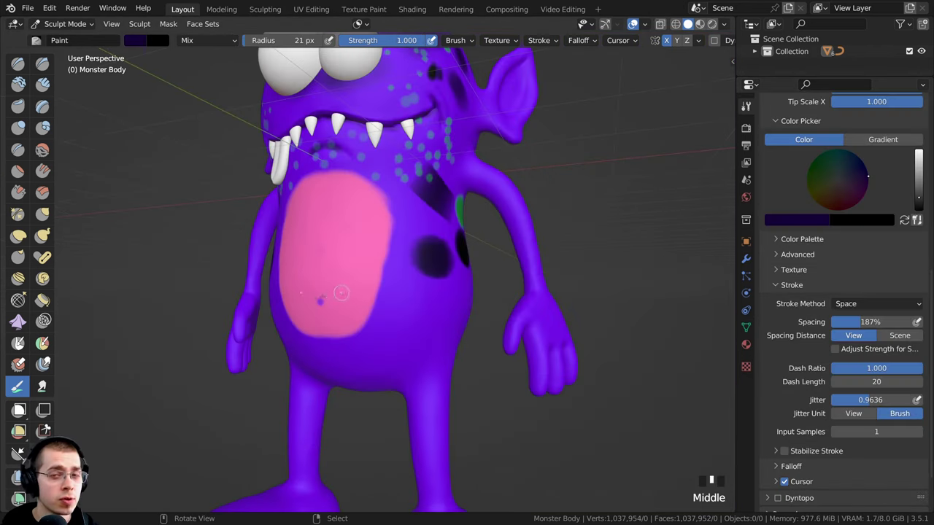
Sample the purple skin and the pink belly from the model as the brush colour, ending on purple
middle_drag(340, 293, 338, 227)
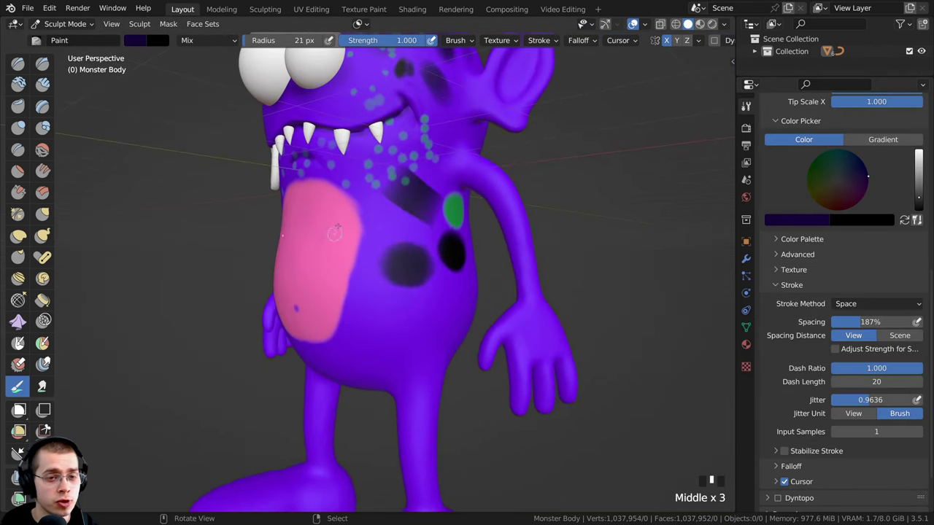
key(s)
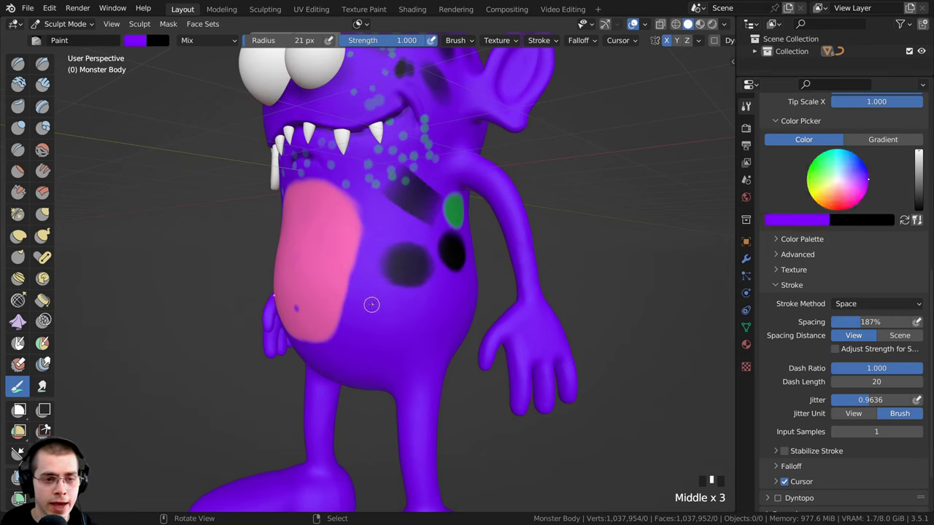
key(s)
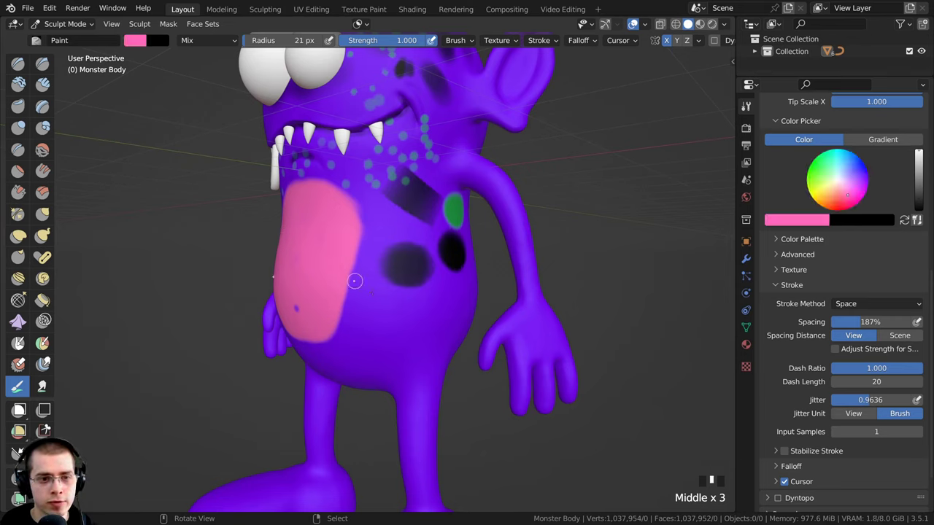
key(s)
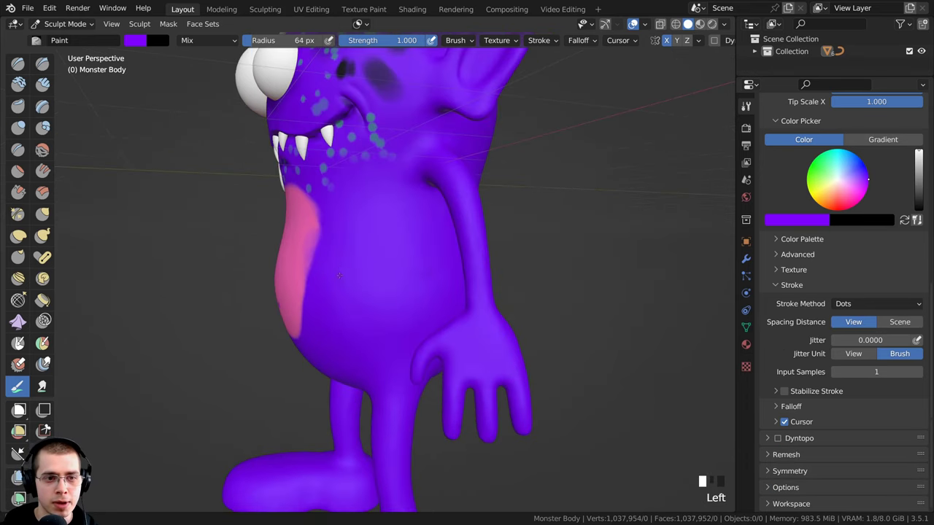
middle_drag(407, 245, 417, 188)
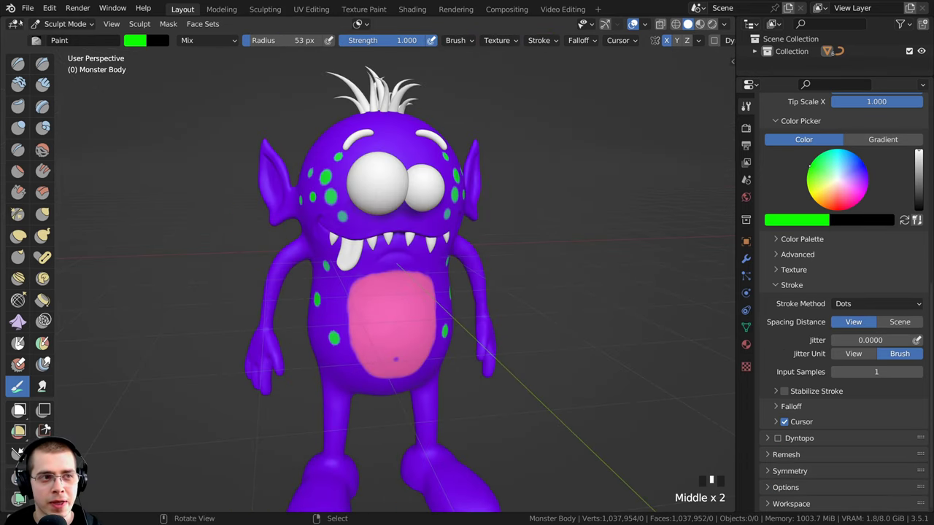
Switch the monster to Object Mode and display it in Material Preview shading
click(42, 27)
click(66, 37)
key(z)
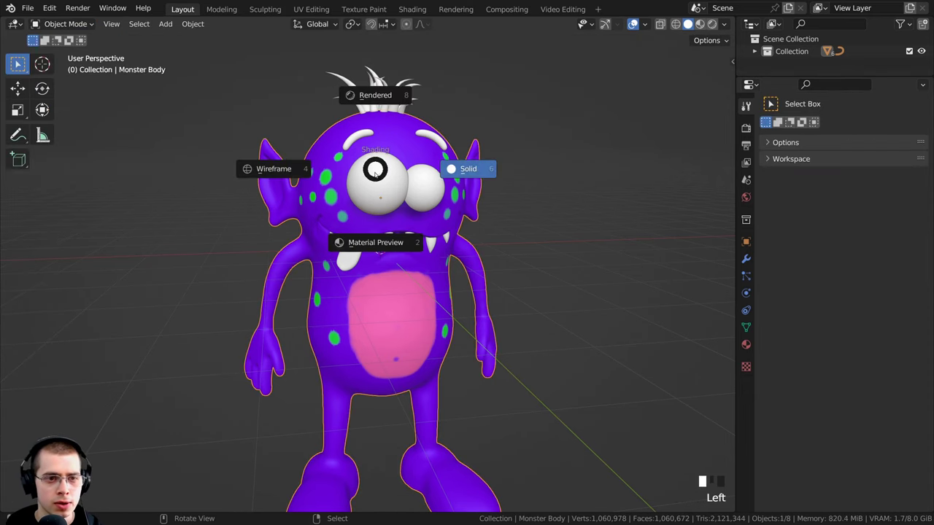
click(374, 242)
mouse_move(379, 242)
middle_down()
mouse_move(412, 232)
mouse_move(350, 204)
mouse_move(288, 122)
middle_up()
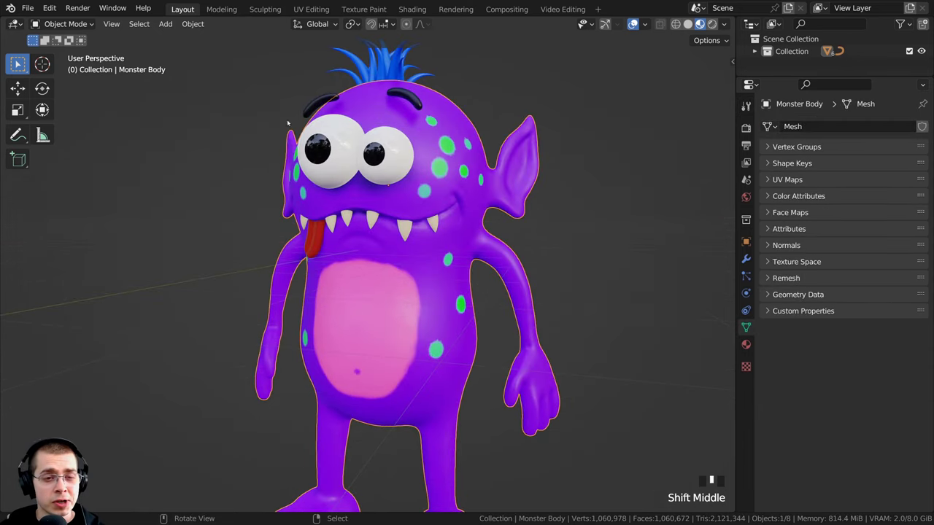
middle_drag(394, 229, 424, 242)
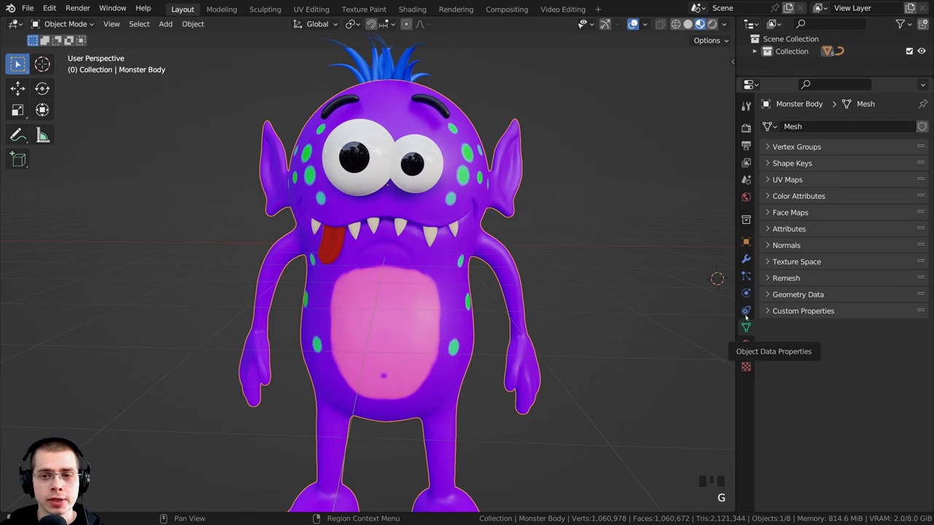
Add a red color attribute named Skin with the Vertex domain and Color data type, and make it active in Sculpt Mode
click(767, 195)
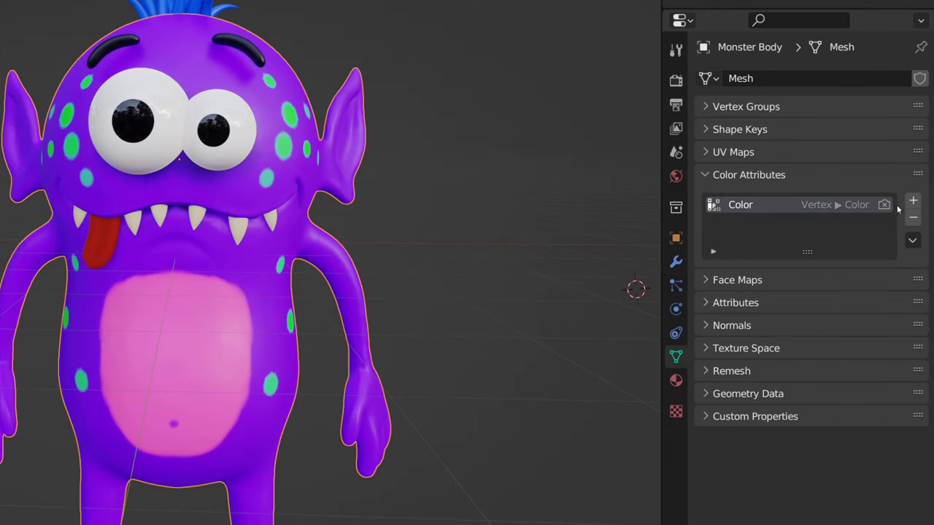
click(913, 203)
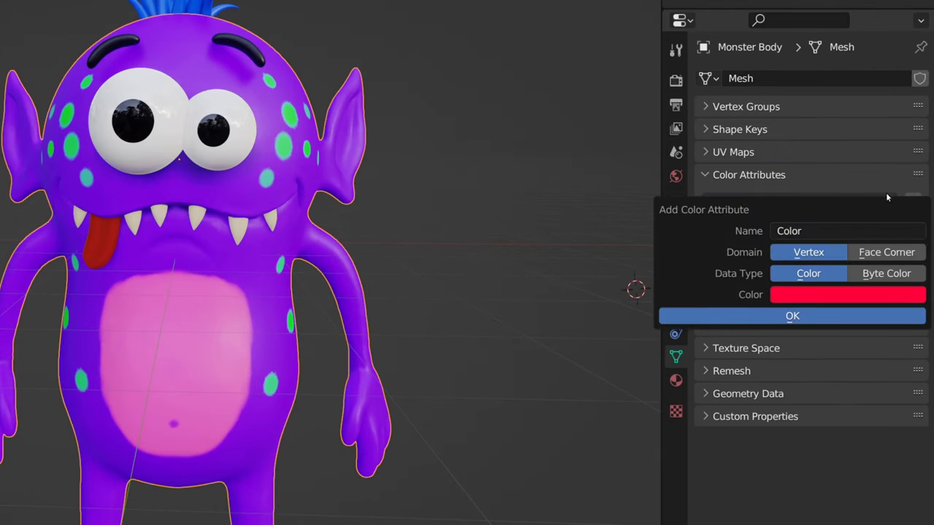
click(804, 232)
click(817, 296)
click(845, 168)
click(785, 322)
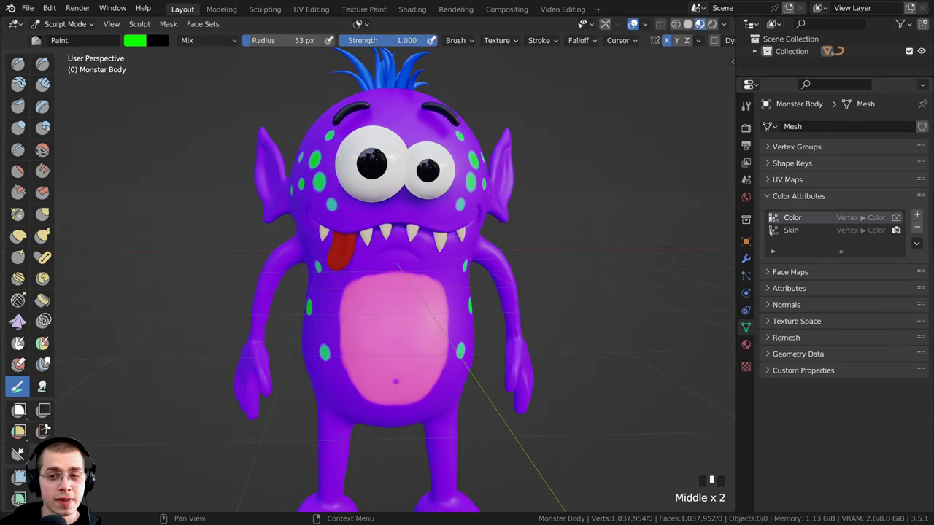
click(789, 232)
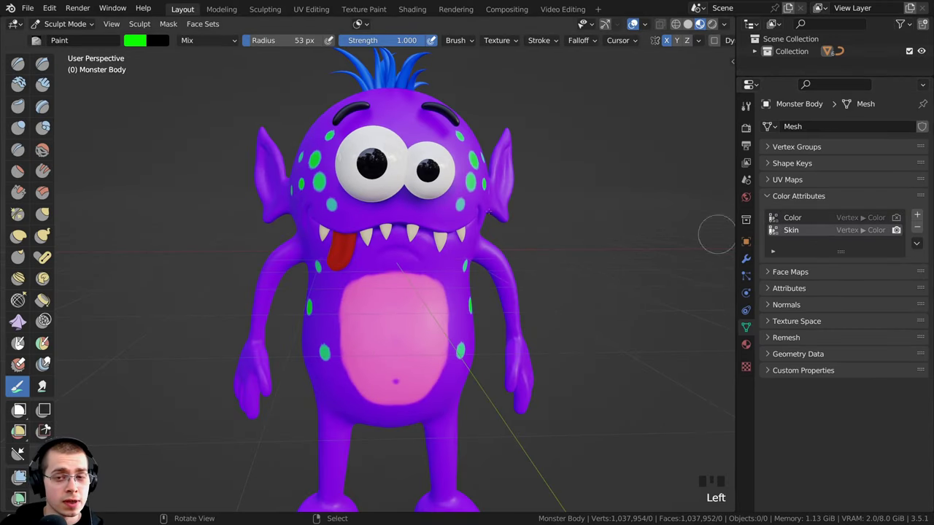
In the Shading workspace, try the material's Color Attribute node with no attribute and with Color, and set it to Skin
click(397, 10)
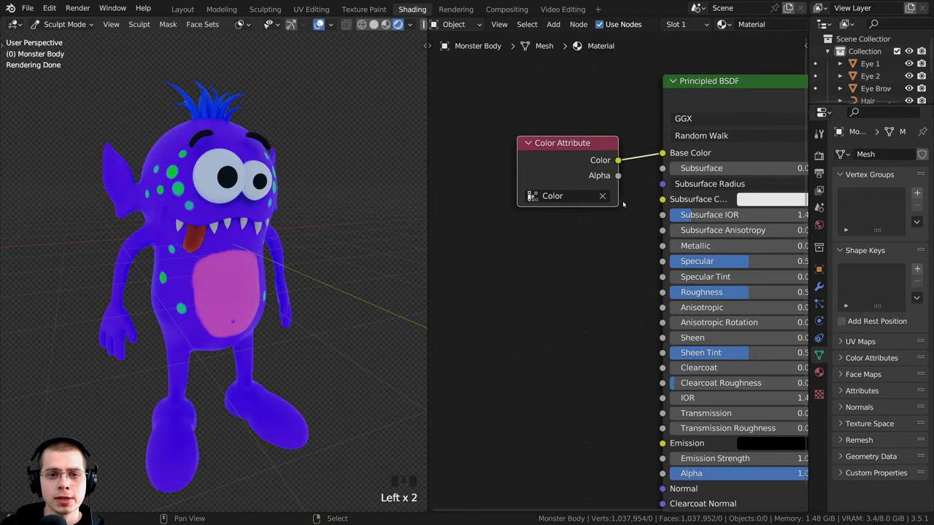
click(602, 197)
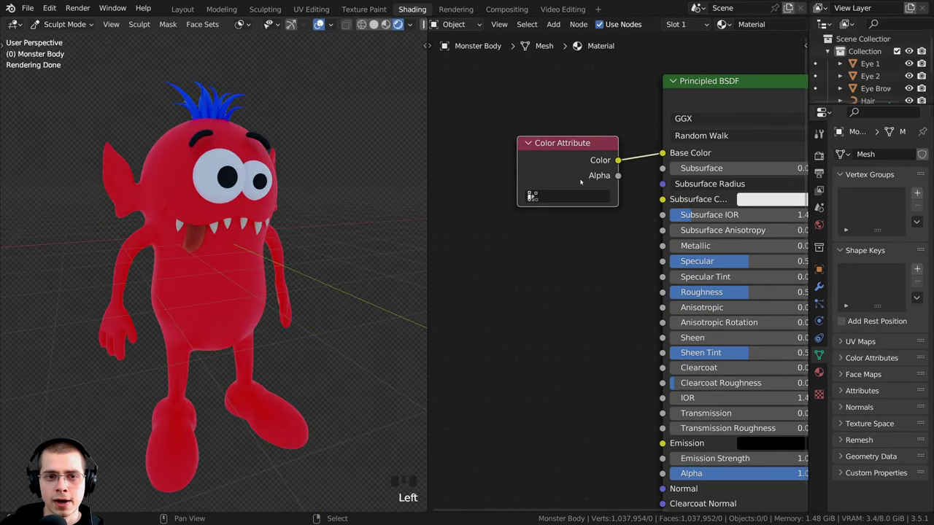
click(553, 195)
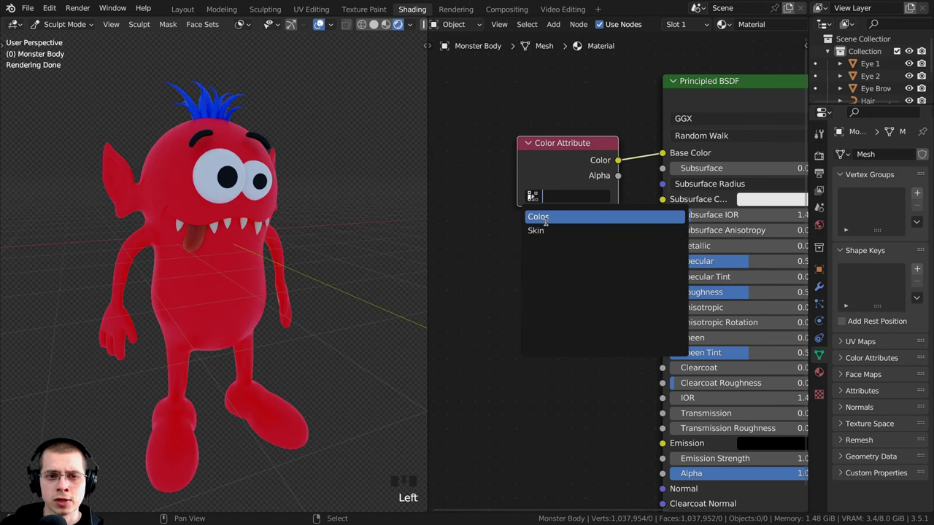
click(545, 217)
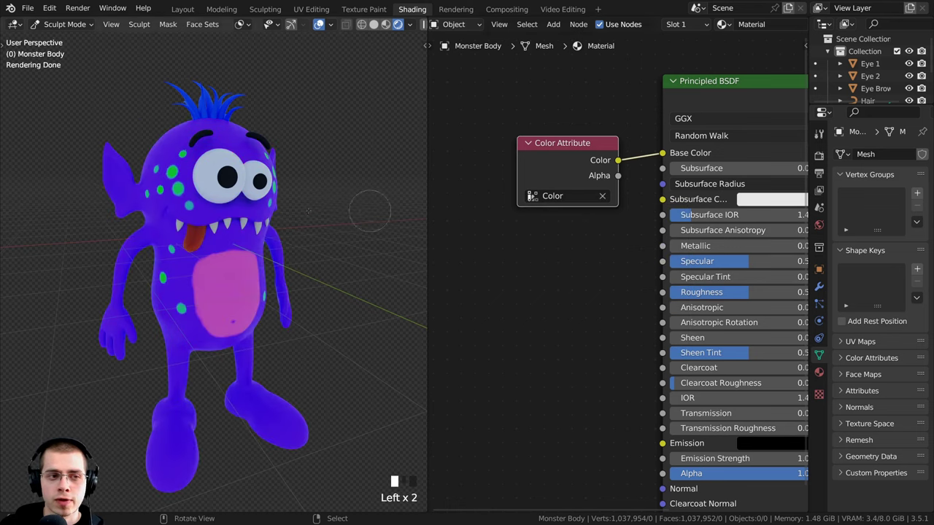
middle_drag(370, 211, 495, 217)
click(549, 195)
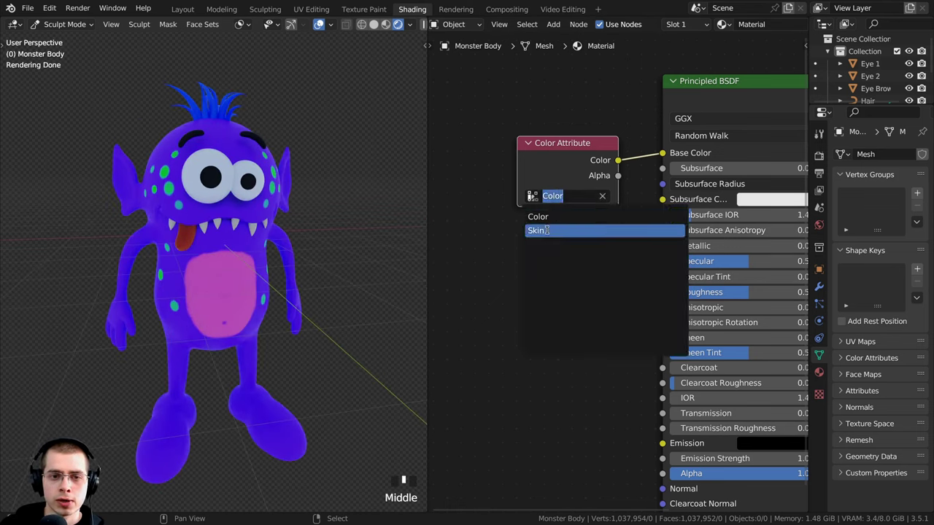
click(546, 230)
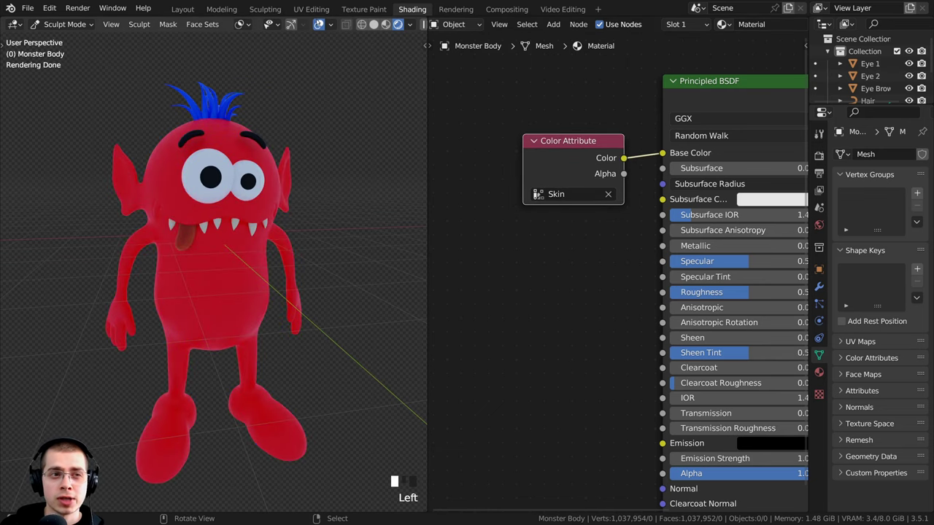
Back in the Layout workspace, paint large green spots on the red body with an 80 px brush and make Color the active color attribute
click(182, 9)
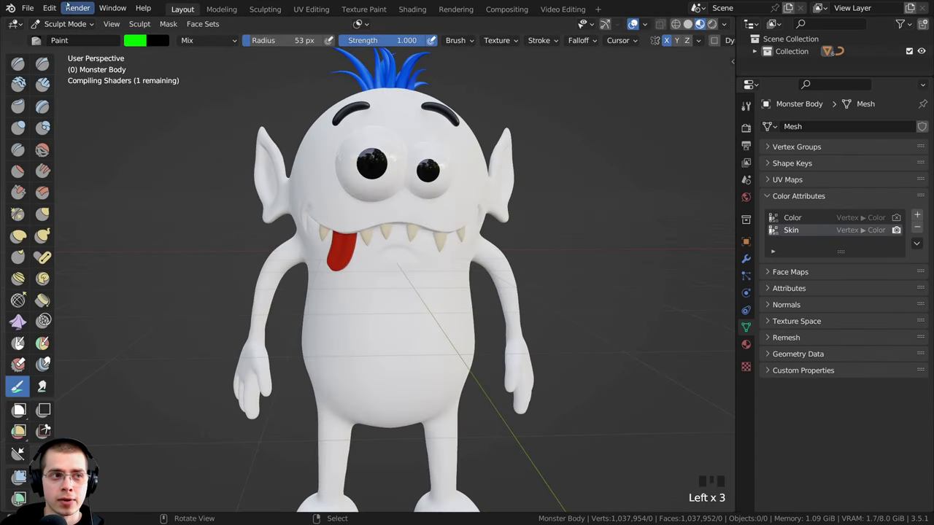
mouse_move(206, 168)
middle_down()
mouse_move(241, 219)
mouse_move(280, 248)
middle_up()
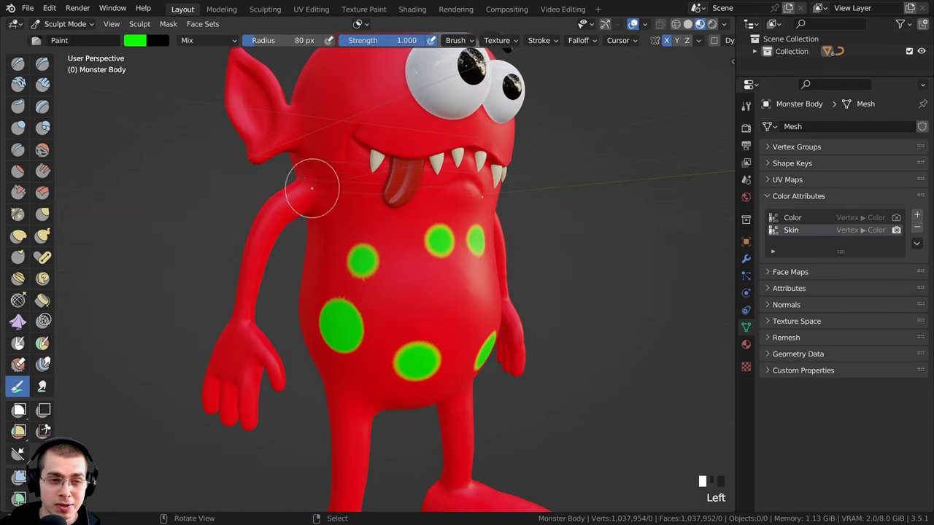
click(348, 198)
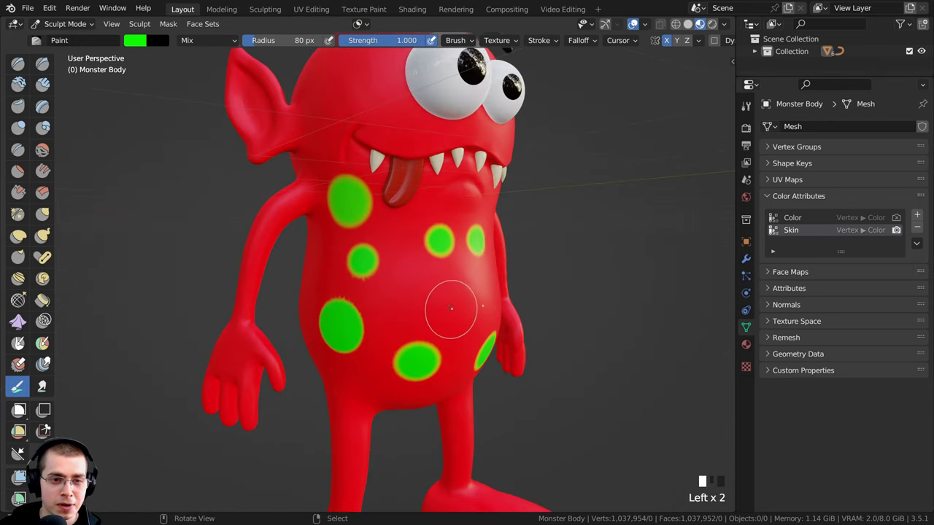
click(429, 288)
mouse_move(411, 267)
middle_down()
mouse_move(447, 225)
mouse_move(474, 222)
middle_up()
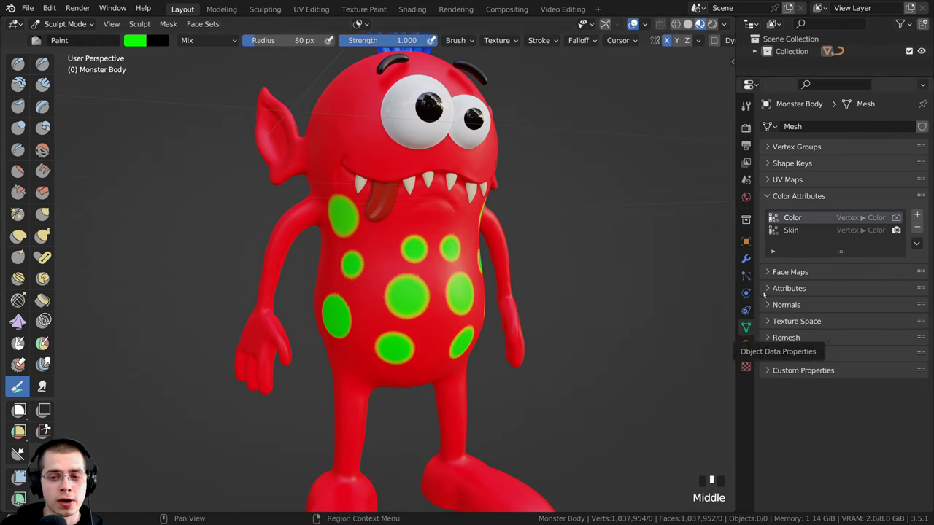
click(917, 229)
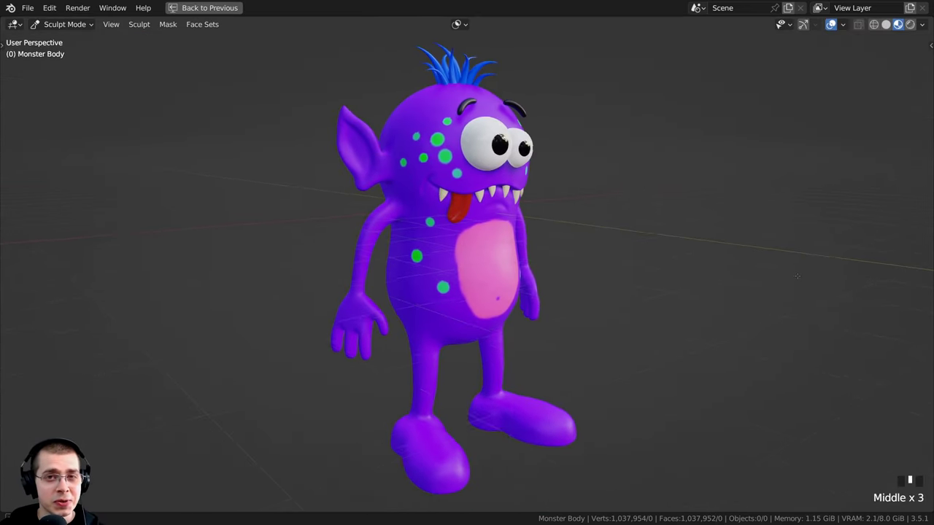
middle_drag(782, 274, 708, 269)
mouse_move(541, 342)
middle_down()
mouse_move(763, 281)
mouse_move(656, 281)
middle_up()
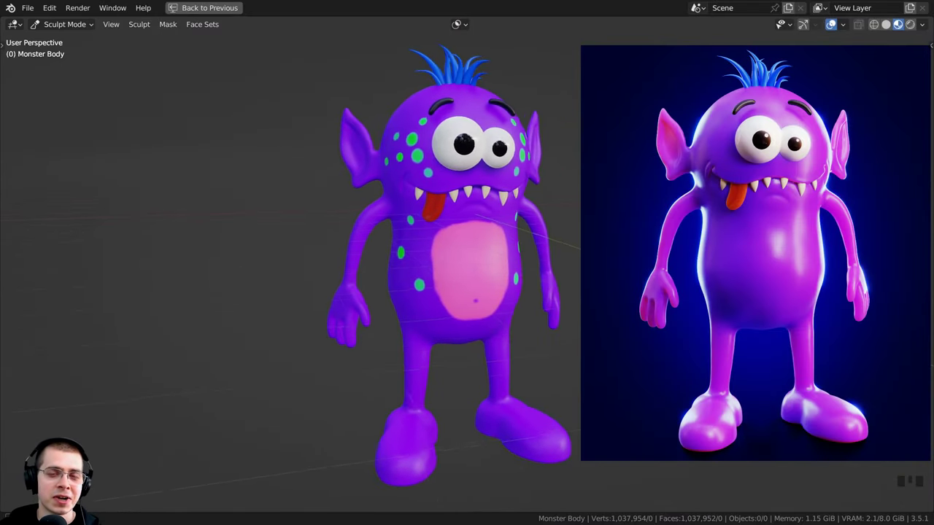
middle_drag(924, 309, 878, 309)
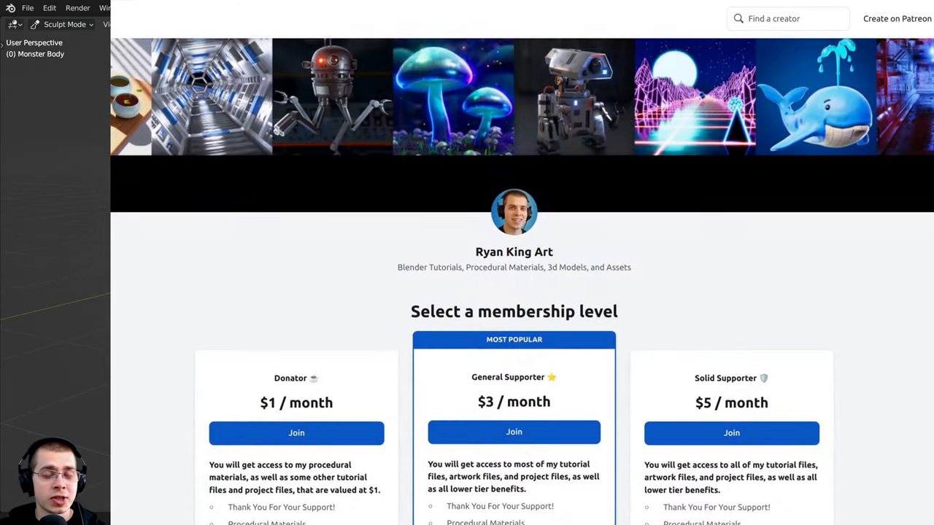